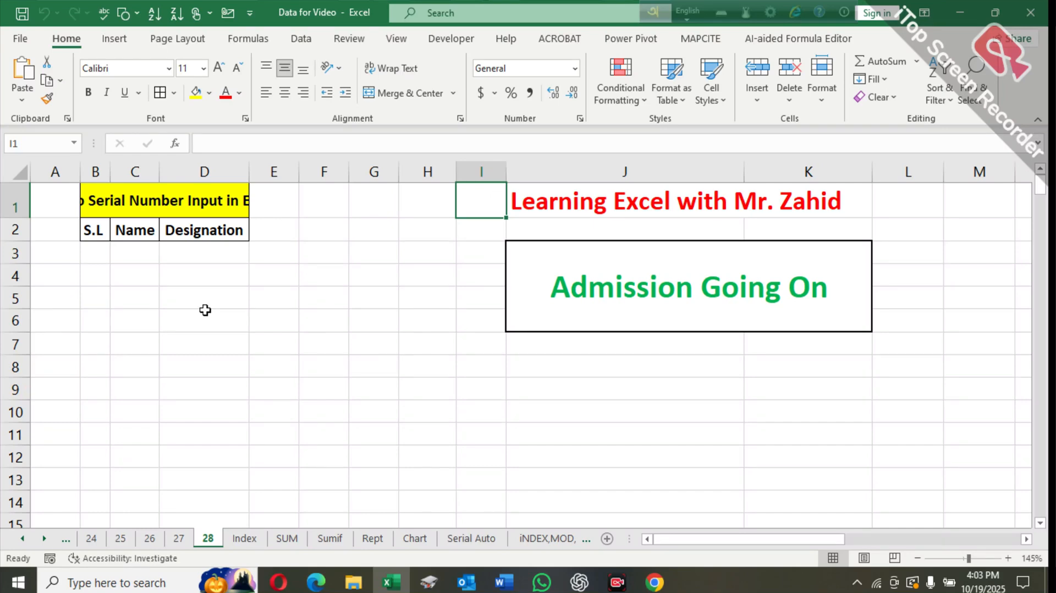
- Enter the first person's full name in cell C3 under Name
click(138, 253)
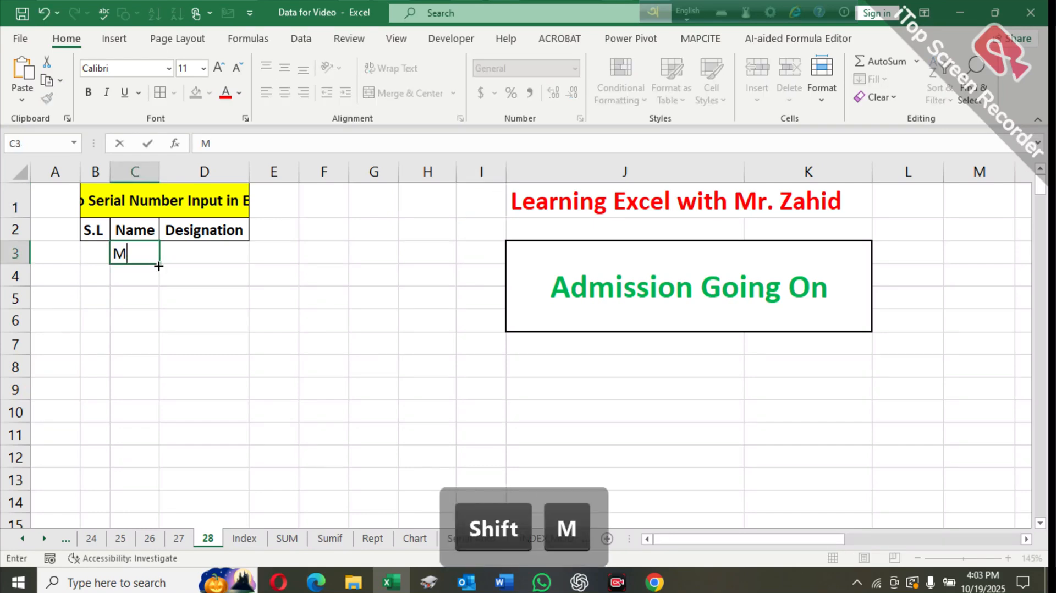
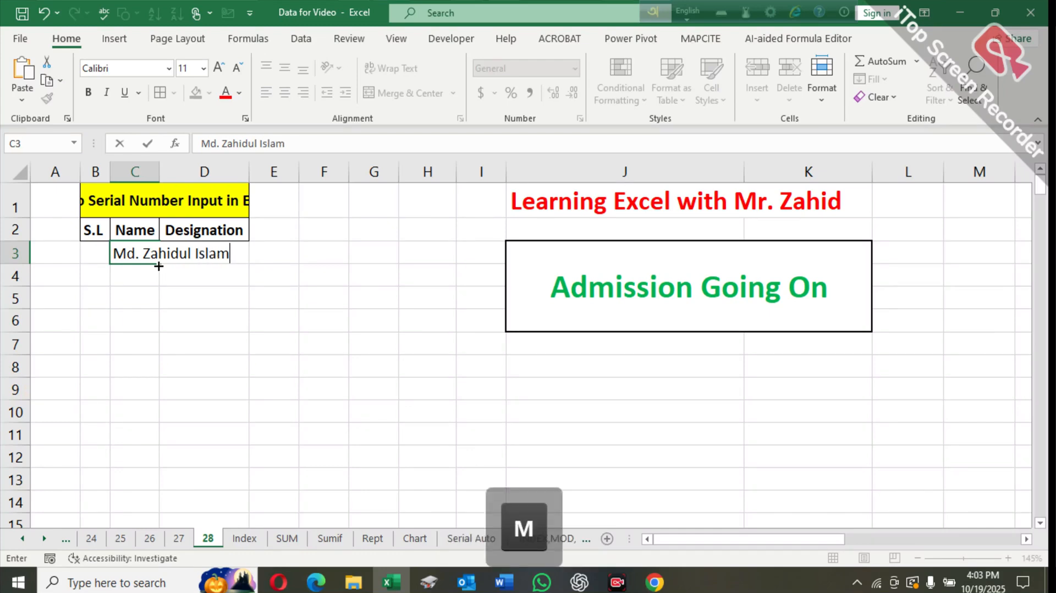
key(Return)
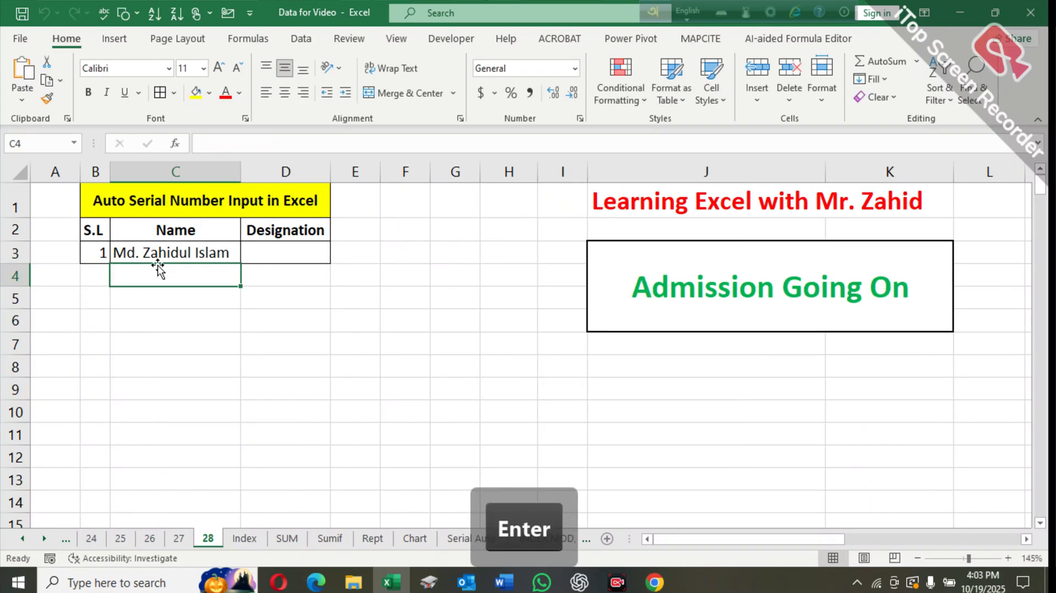
- Enter Assistant Manager as the designation in cell D3
key(Up)
key(Right)
text(a)
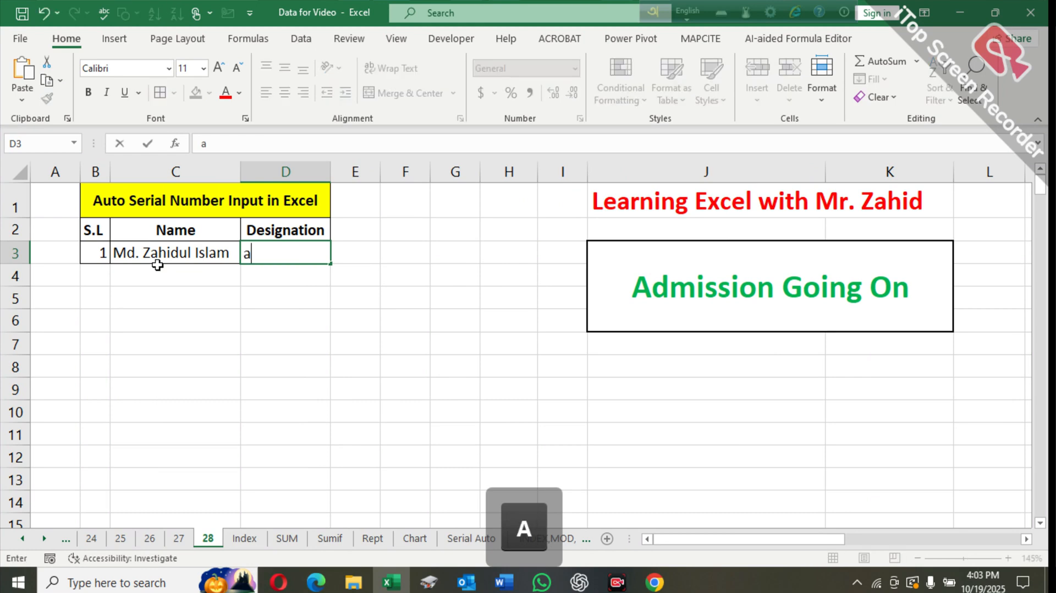
key(BackSpace)
key(Caps_Lock)
text(A)
key(Caps_Lock)
text(ss)
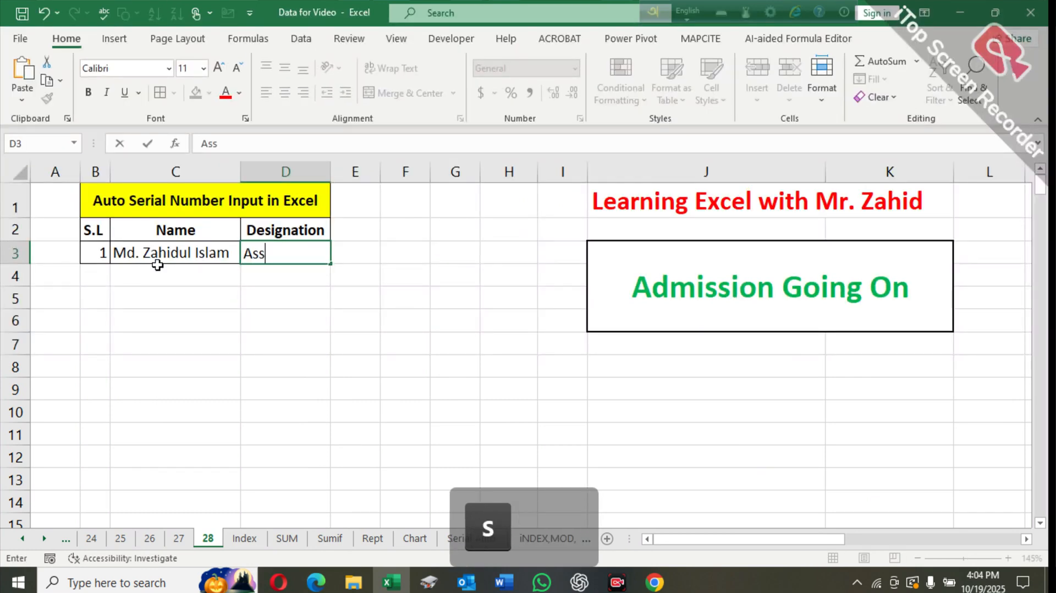
text(istant )
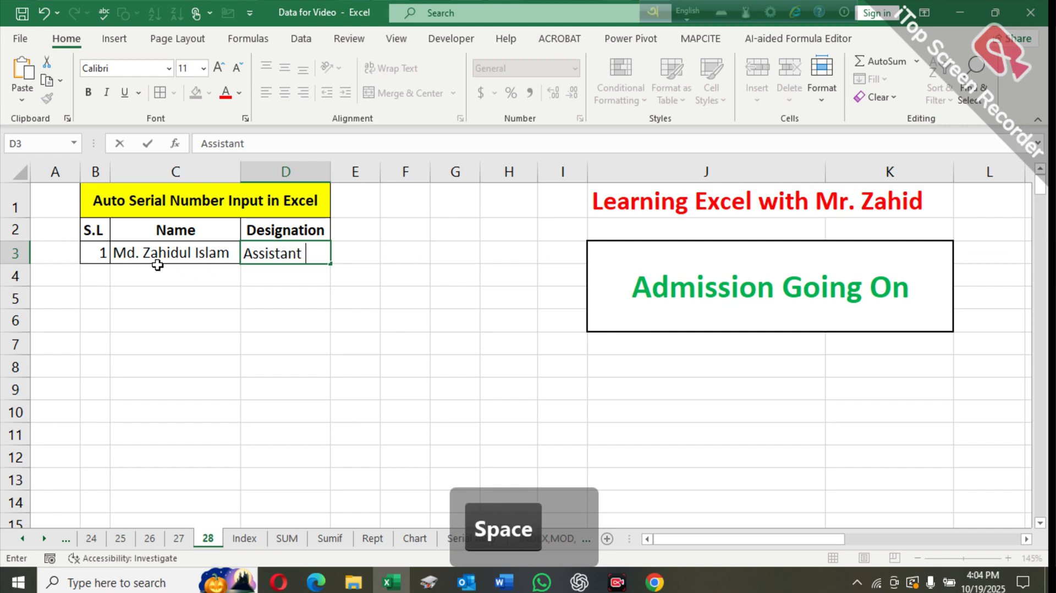
text(Manager)
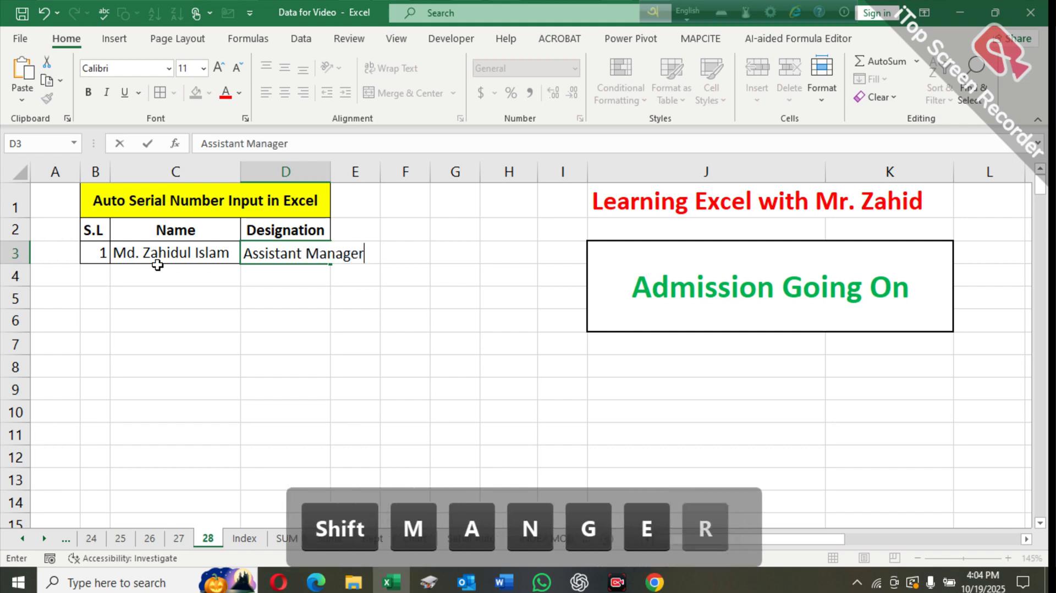
key(Return)
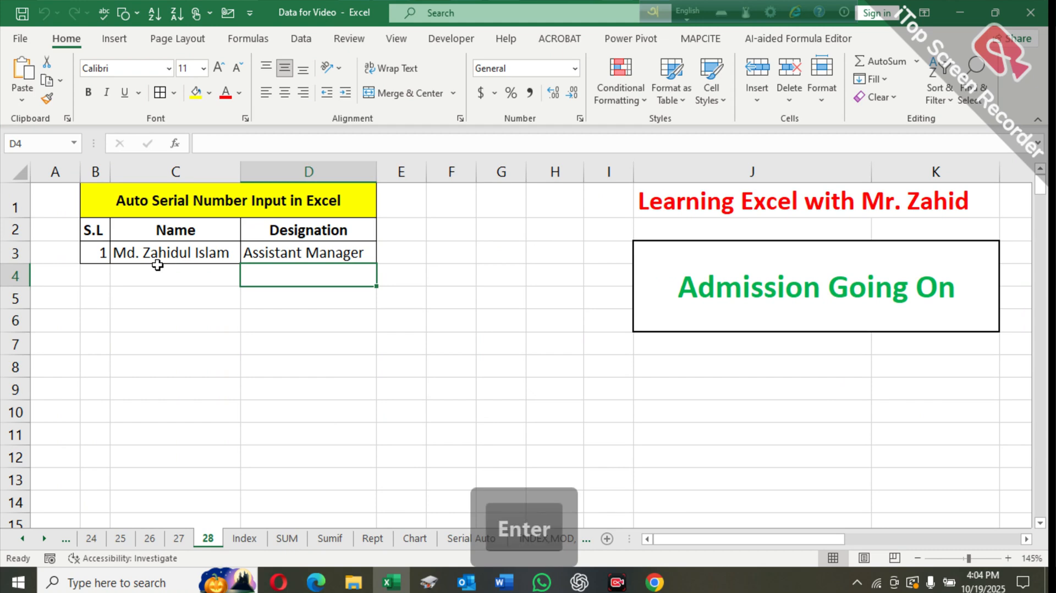
- Enter the second person's full name in cell C4
click(159, 277)
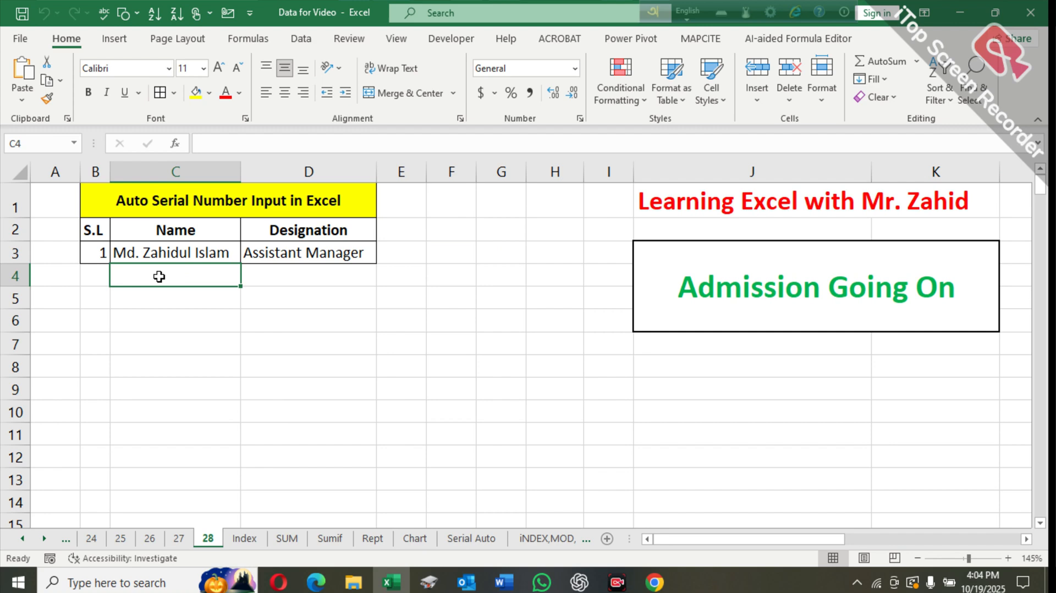
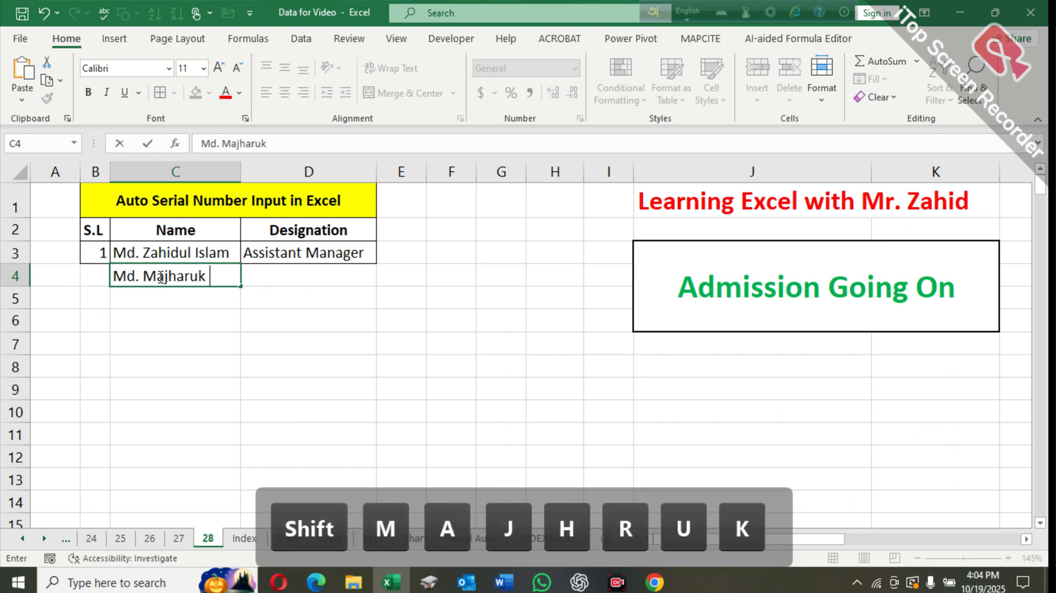
key(Return)
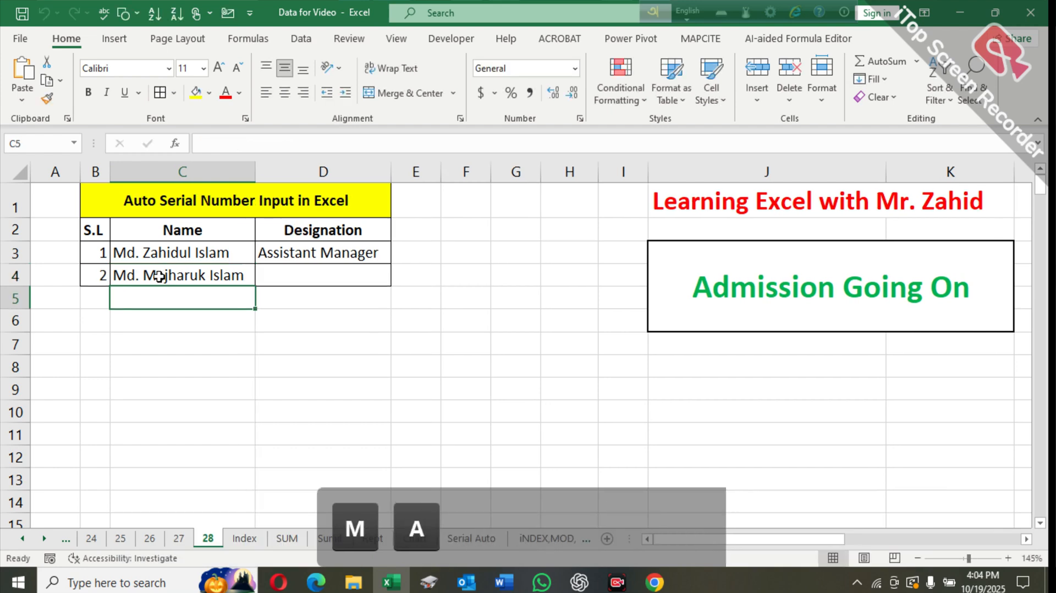
- Inspect the automatic serial number formula in column B of the table
key(Up)
key(Left)
key(Up)
key(Up)
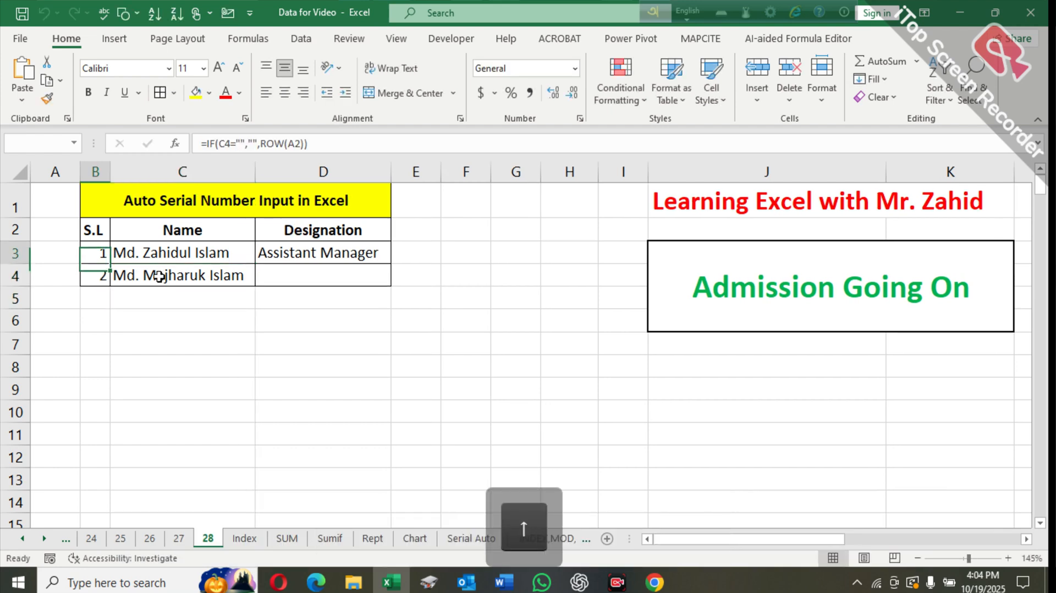
click(95, 172)
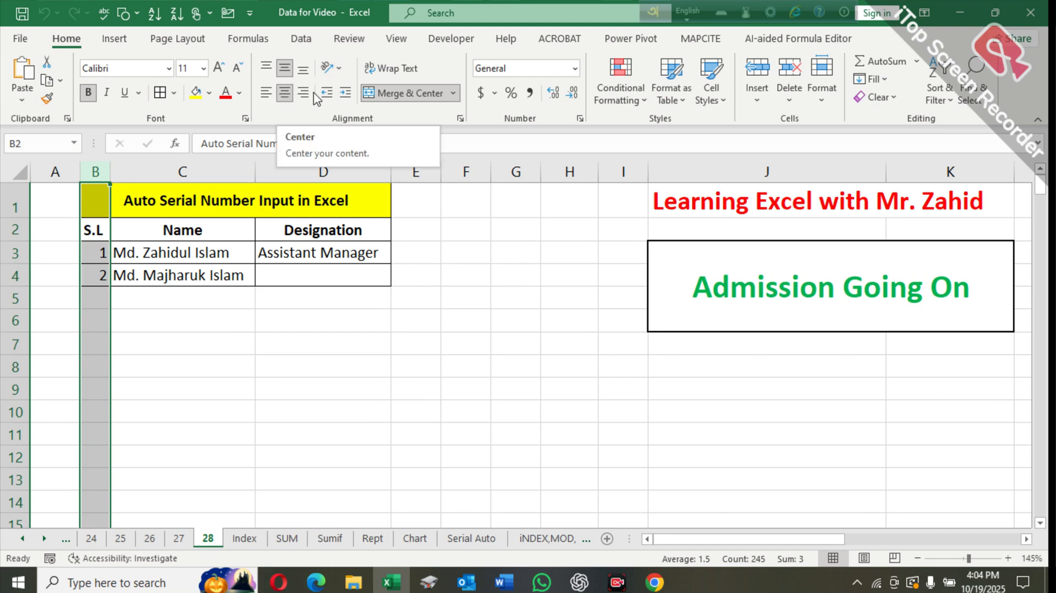
- Enter deputy Manger as the designation in cell D4
click(229, 321)
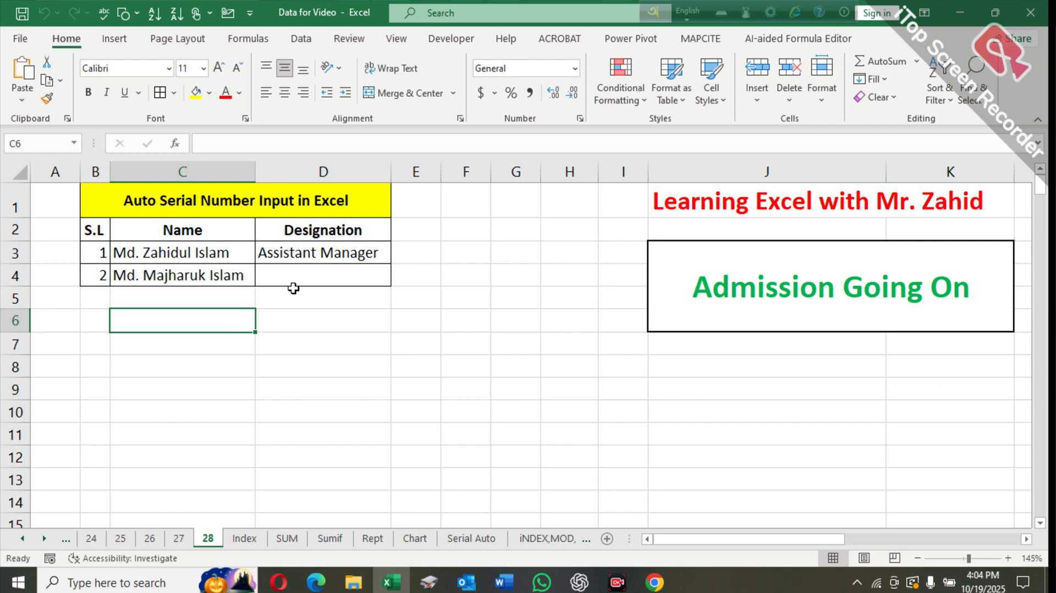
click(307, 278)
text(de)
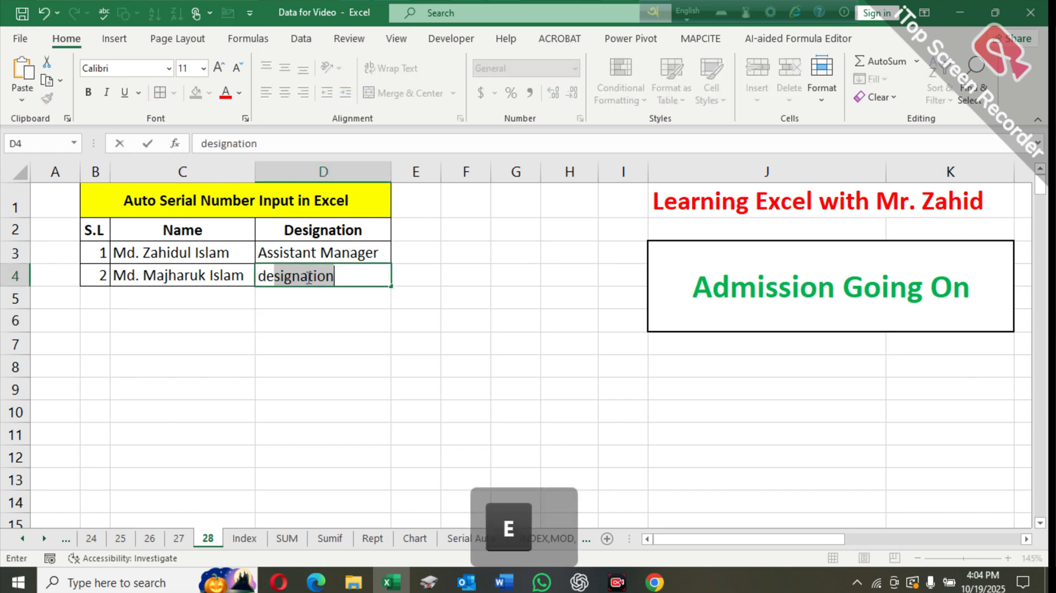
text(puty Manger)
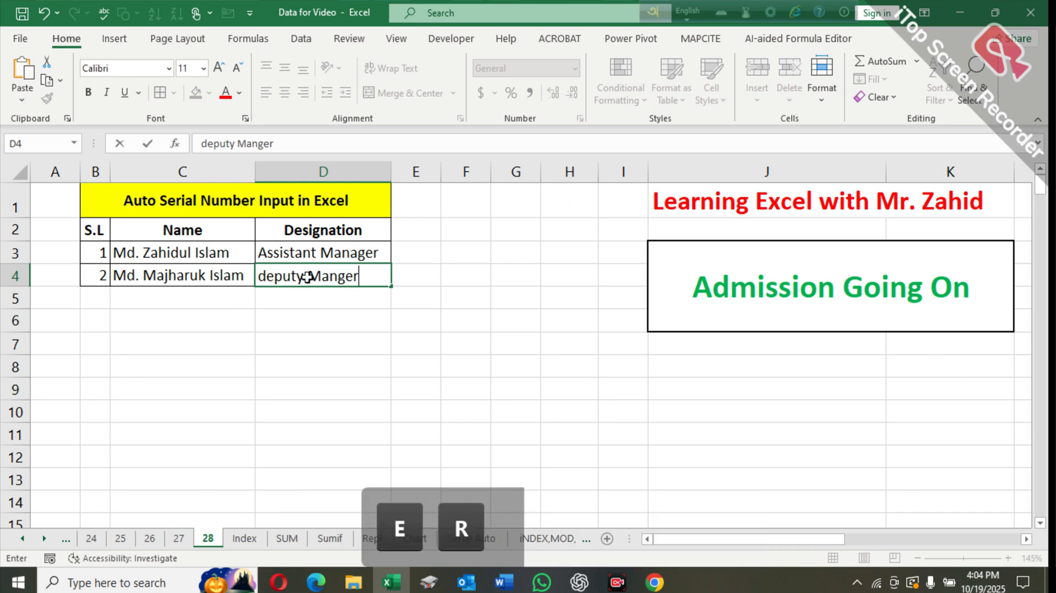
key(Return)
- Capitalize the designation in D4 so it reads Deputy Manger
key(Up)
click(202, 143)
key(Delete)
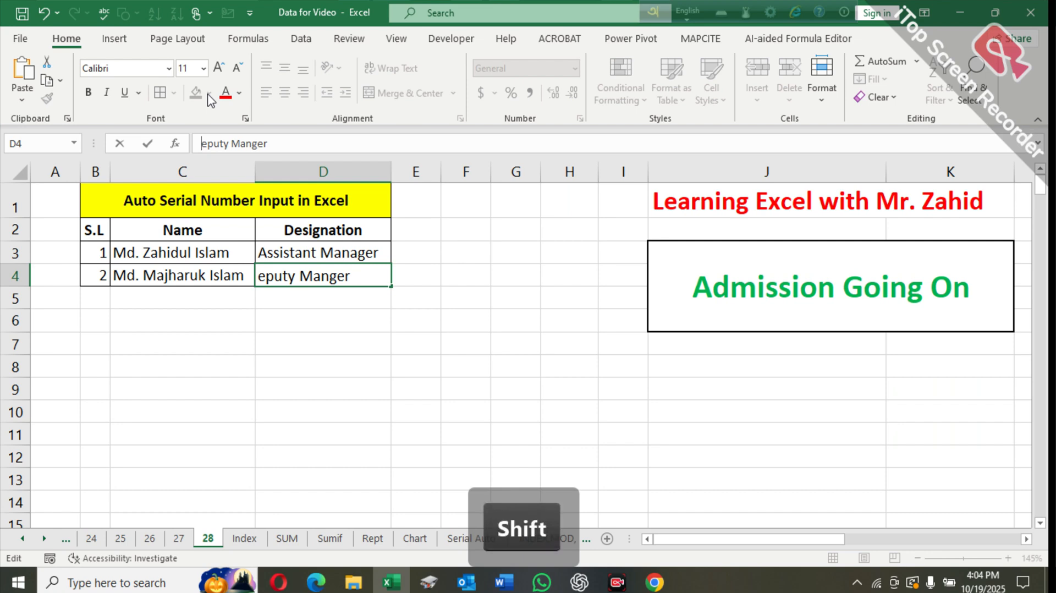
text(d)
key(Return)
key(Up)
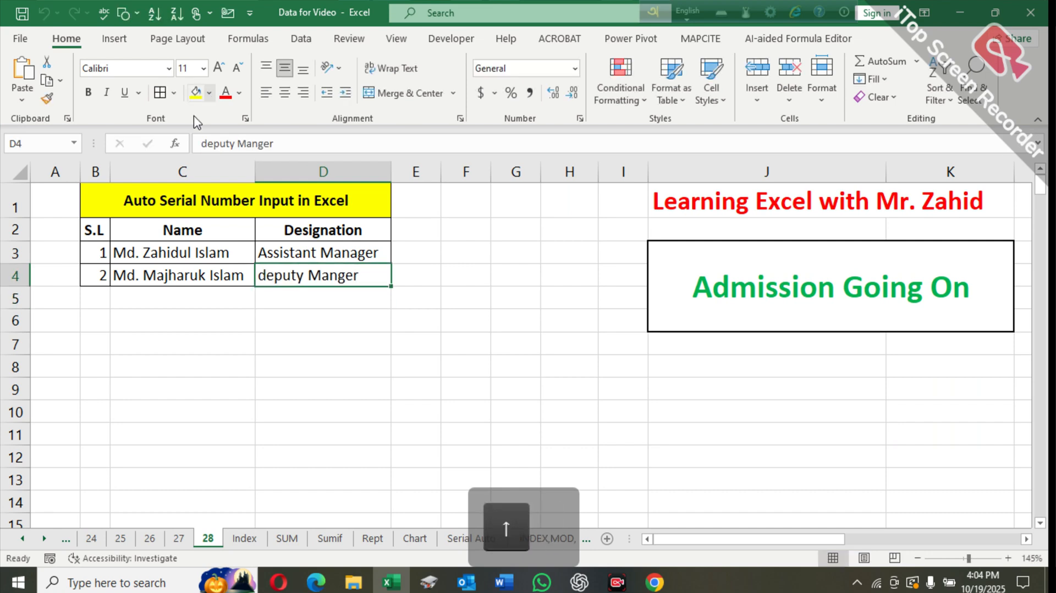
click(200, 143)
key(shift+Delete)
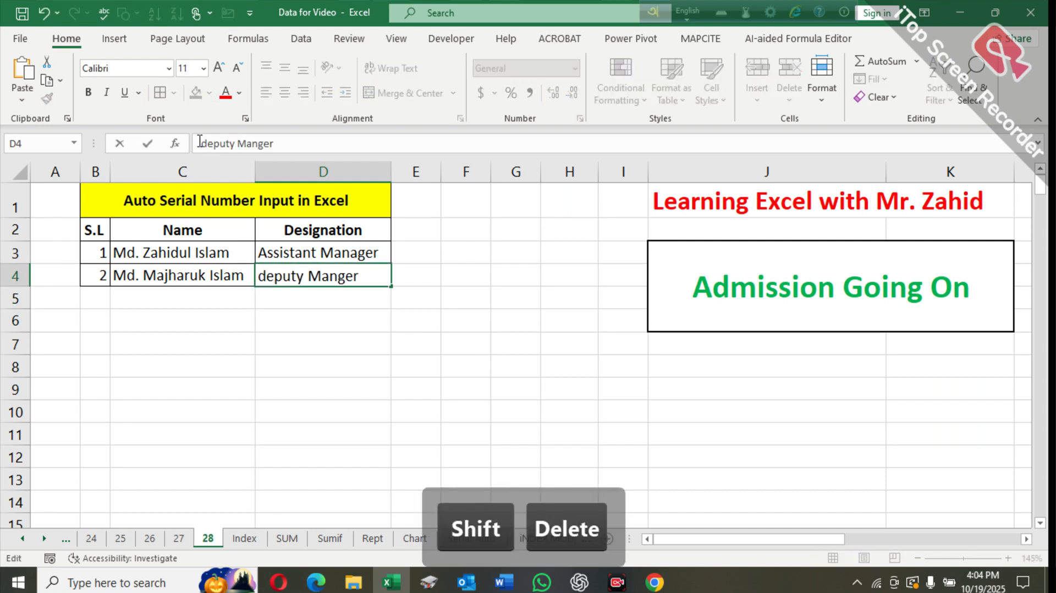
text(D)
key(Delete)
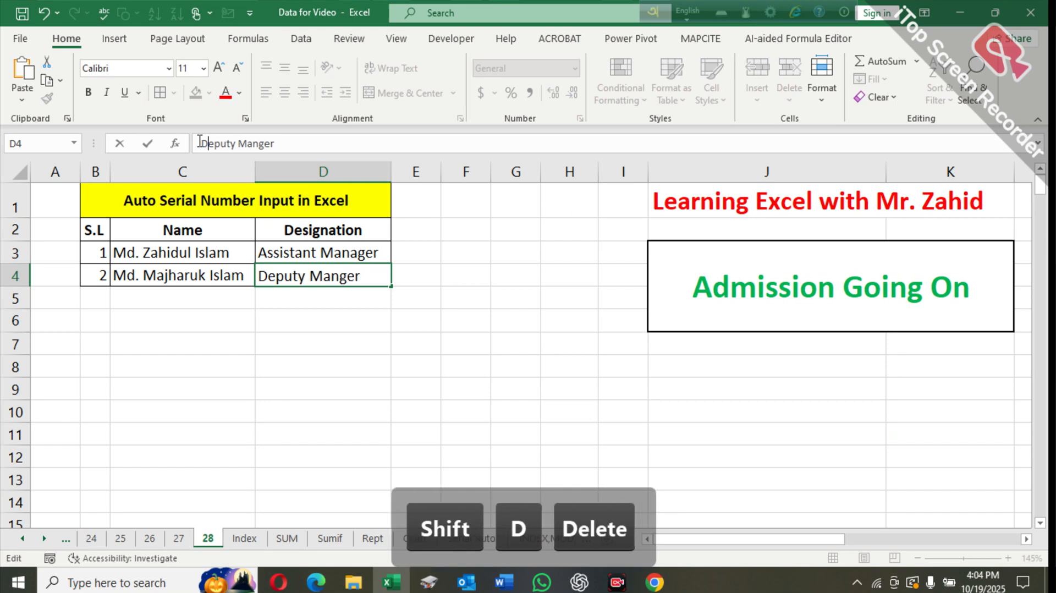
key(Return)
- Fill cells C5, C6 and C7 with the placeholder text dfdsf
key(Up)
key(Left)
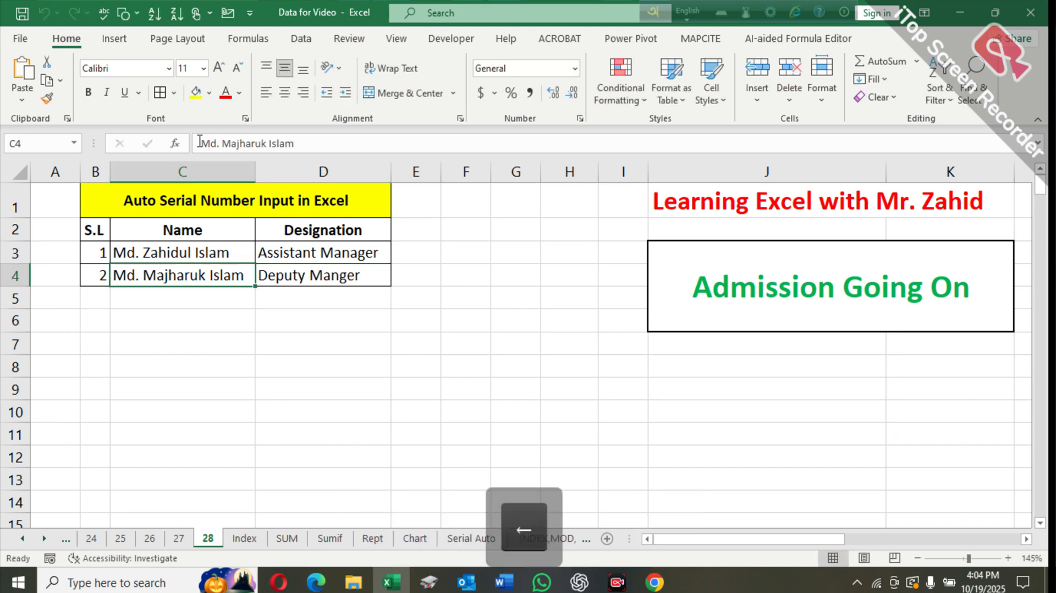
key(Down)
text(dfdsf)
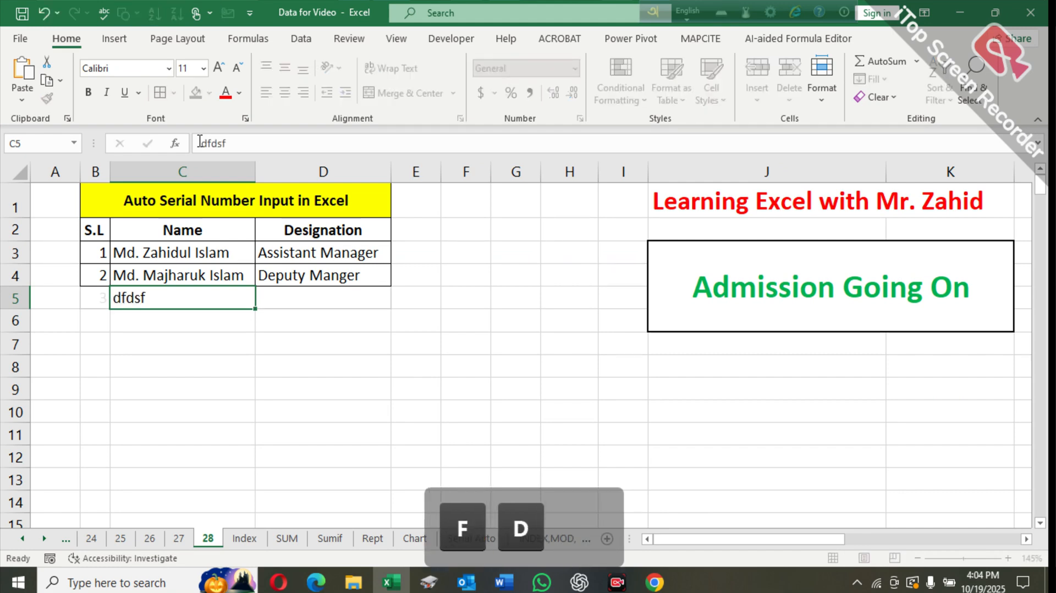
key(Down)
text(dfds)
key(Down)
text(dfds)
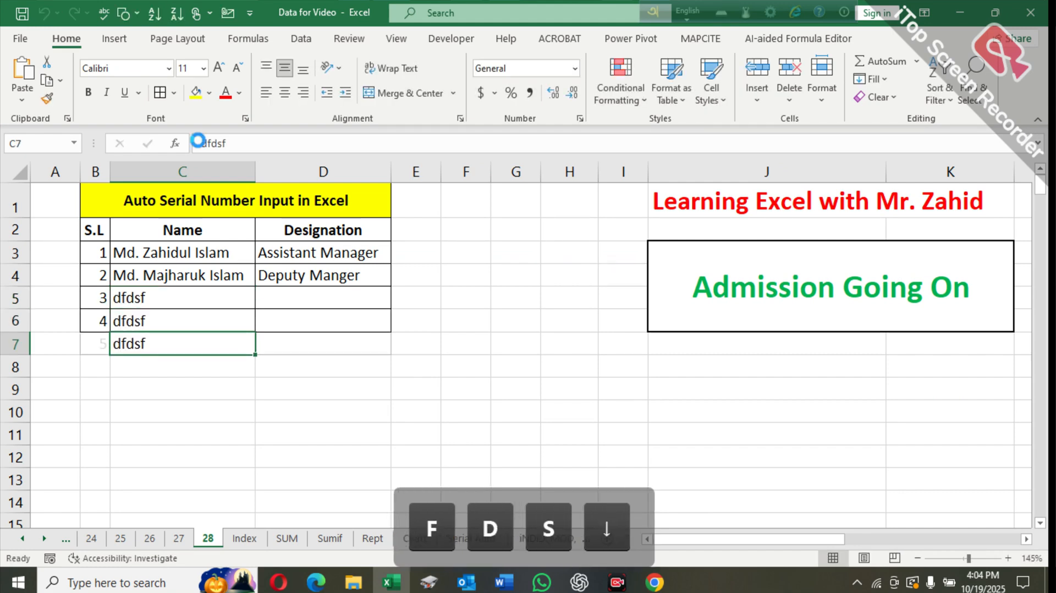
- Enter dvds in C8 and fgfgf ghgfhh gfngfhgf htrhtr in C9 as placeholder names
key(Down)
text(dvds)
key(Down)
text(fgf)
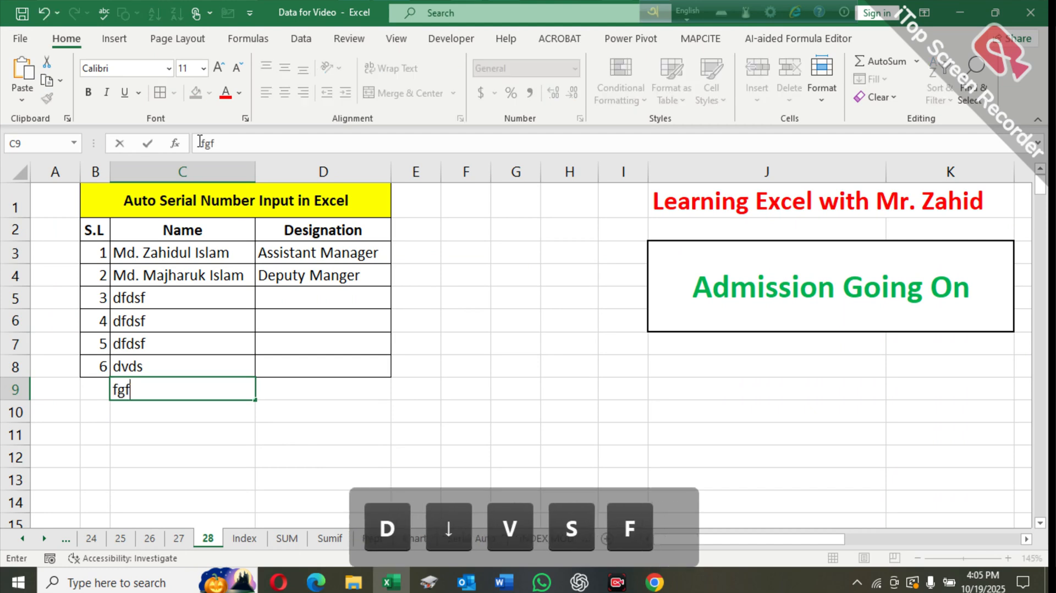
text(gf ghgfhh )
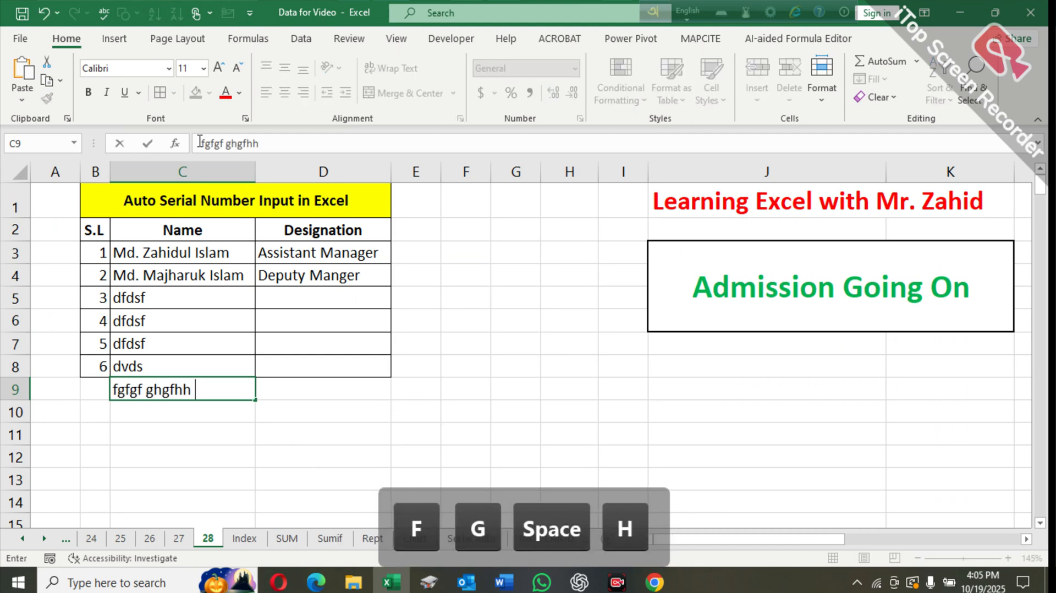
text(gfngfhgf htrhtr)
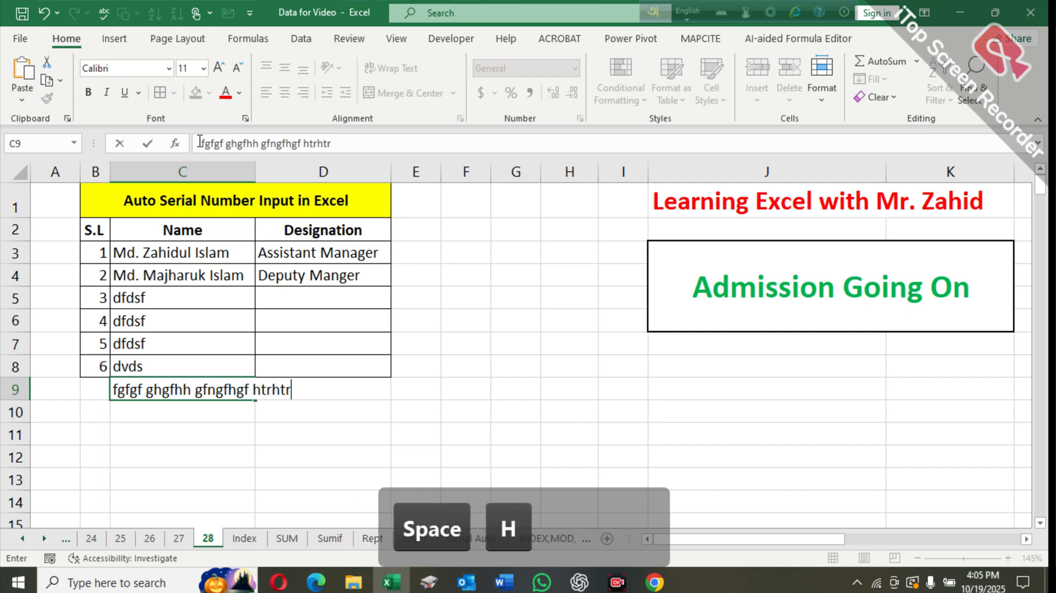
key(Return)
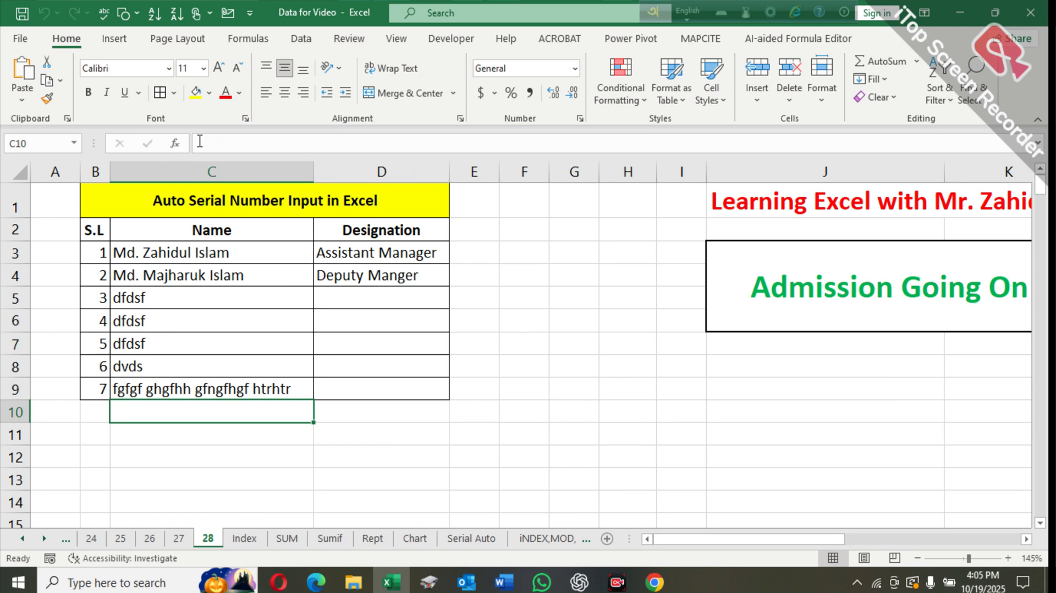
key(Up)
key(Right)
key(Right)
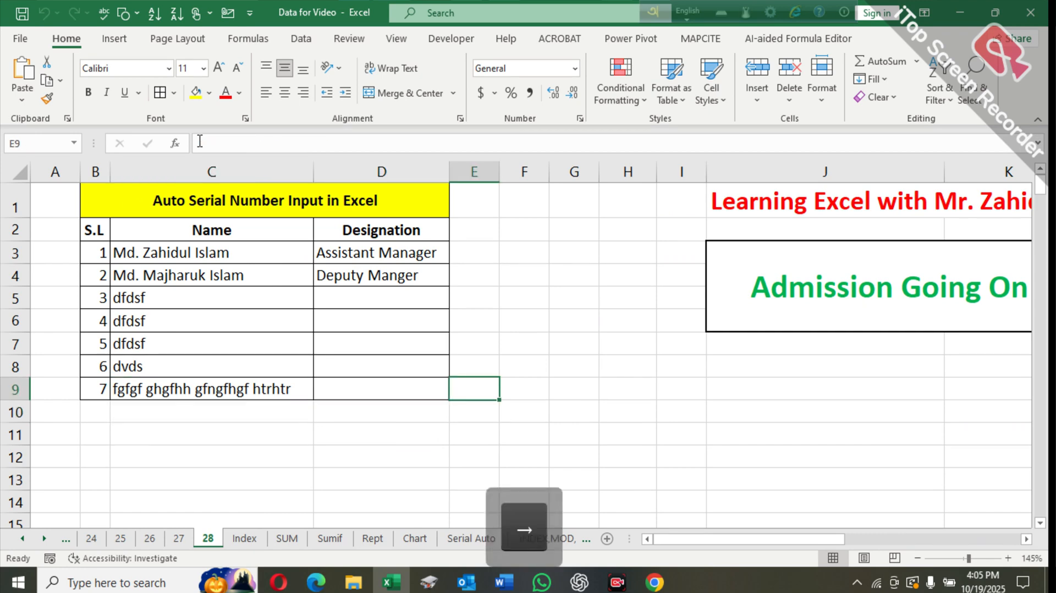
key(Left)
key(Up)
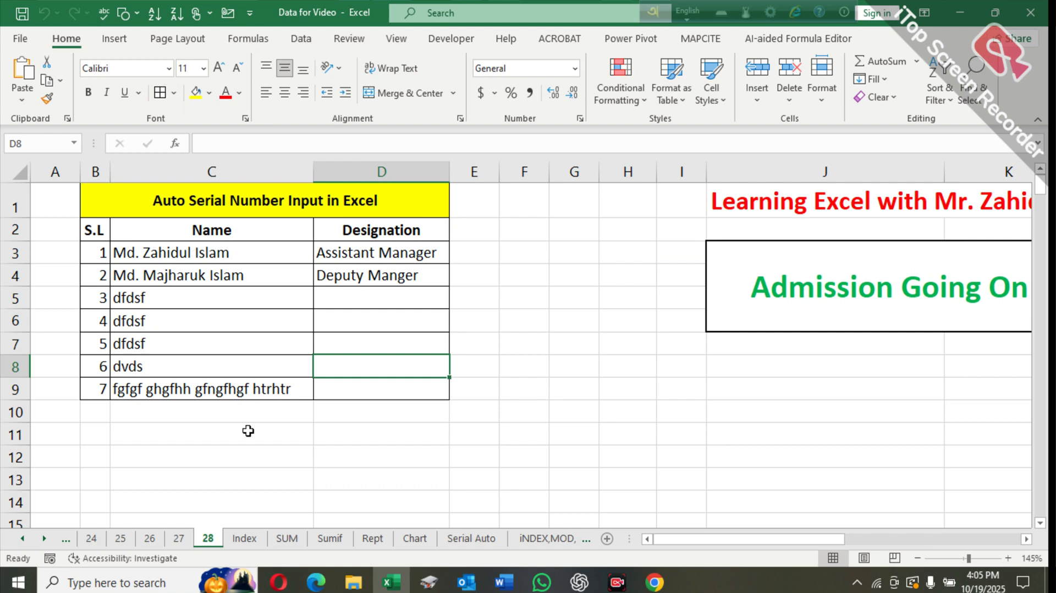
- Insert a new blank worksheet before the Index sheet, then return to sheet 28
click(245, 540)
right_click(245, 539)
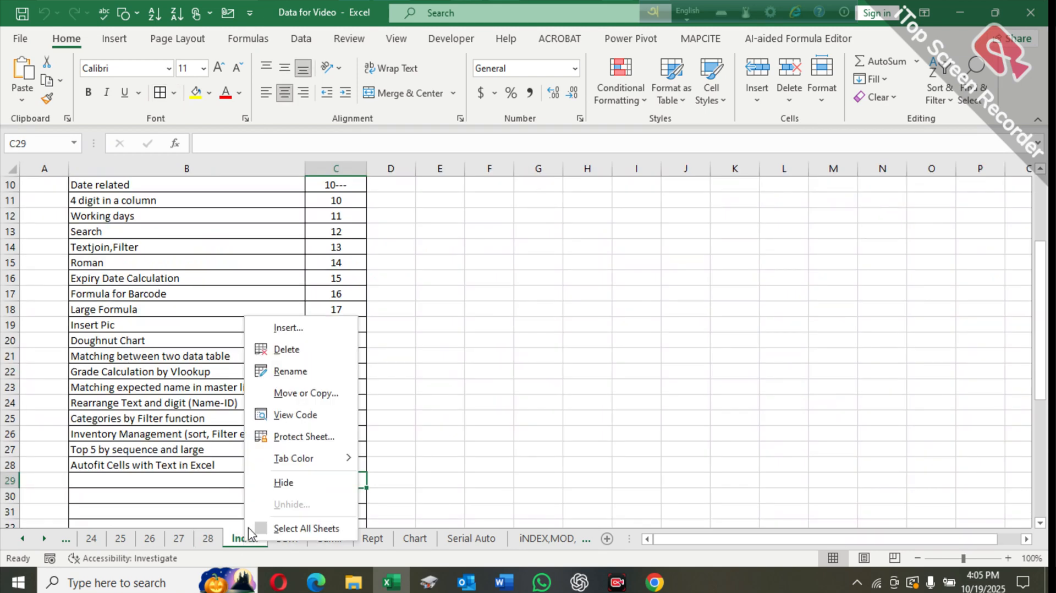
click(278, 327)
click(414, 456)
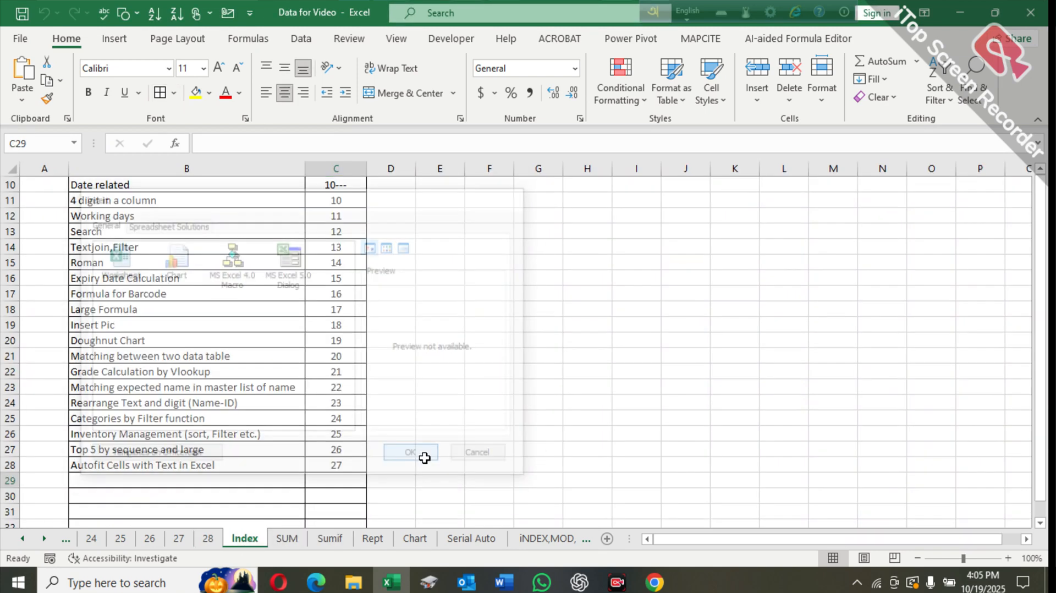
click(208, 538)
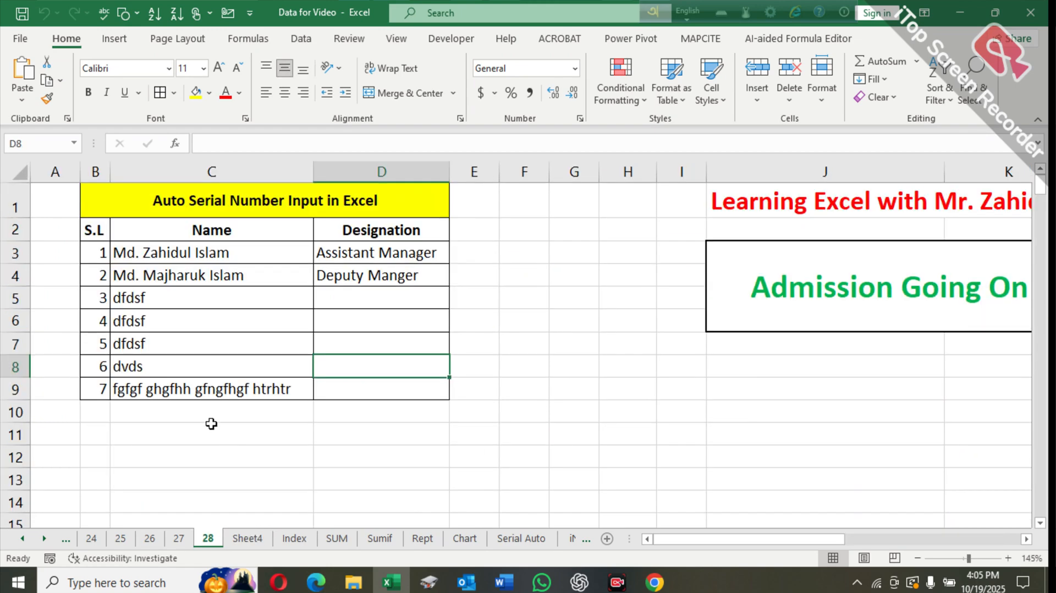
- Copy the table title and header rows B1:D2 from sheet 28 and paste them into Sheet4 starting at C3
click(135, 207)
drag(135, 207, 160, 229)
right_click(162, 228)
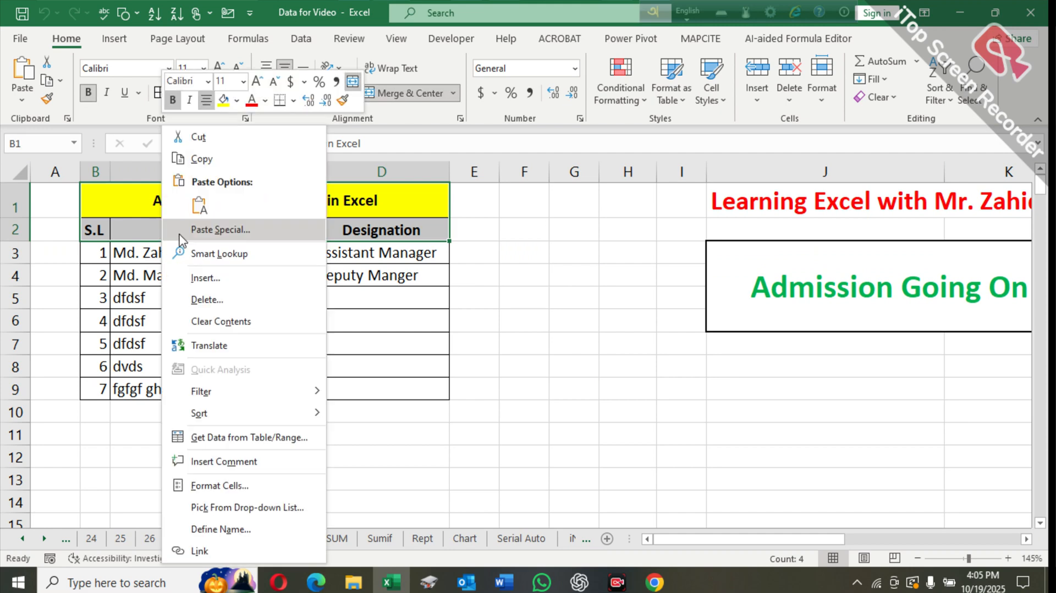
click(201, 159)
click(247, 539)
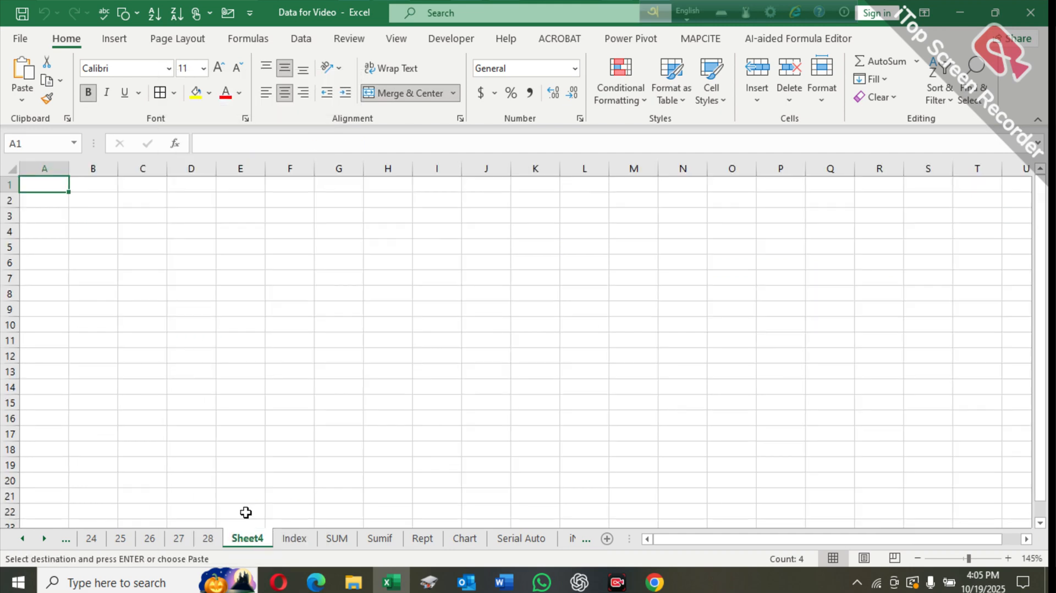
click(151, 214)
key(ctrl+v)
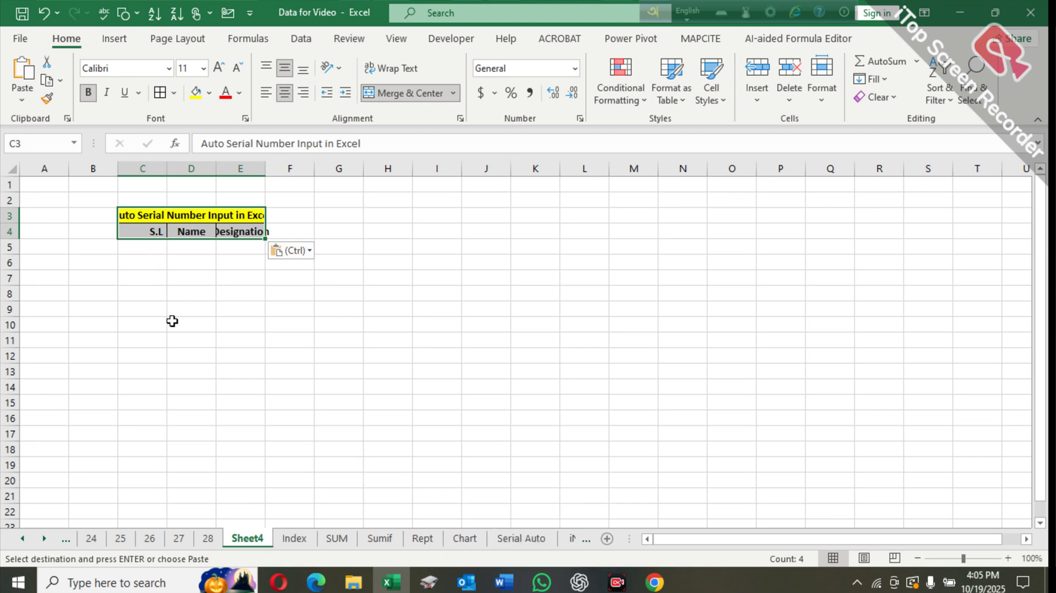
- Open Sheet4's code window and create a Worksheet SelectionChange event procedure
click(201, 289)
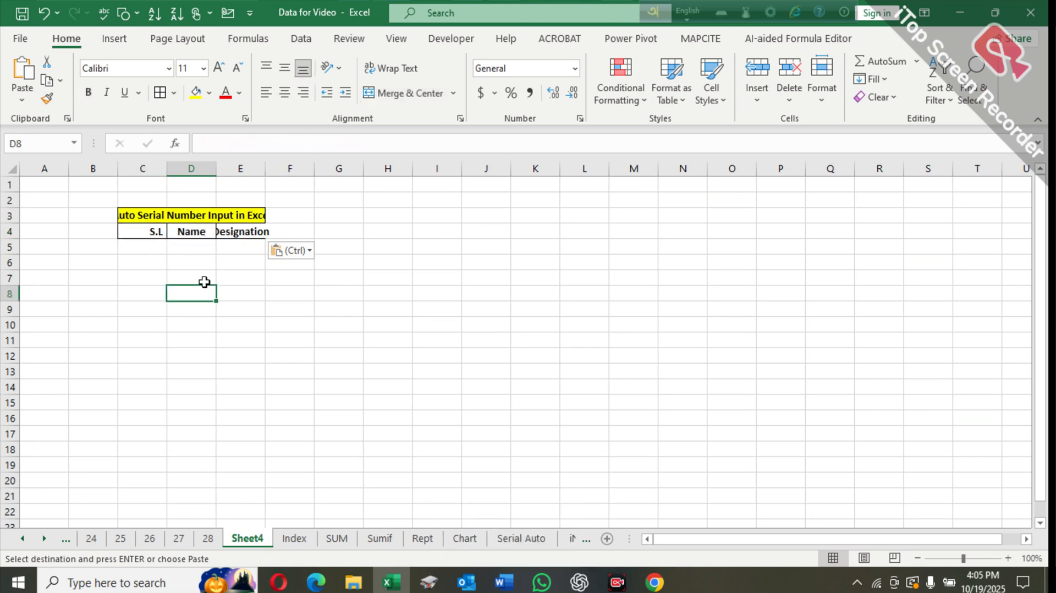
click(208, 251)
right_click(249, 540)
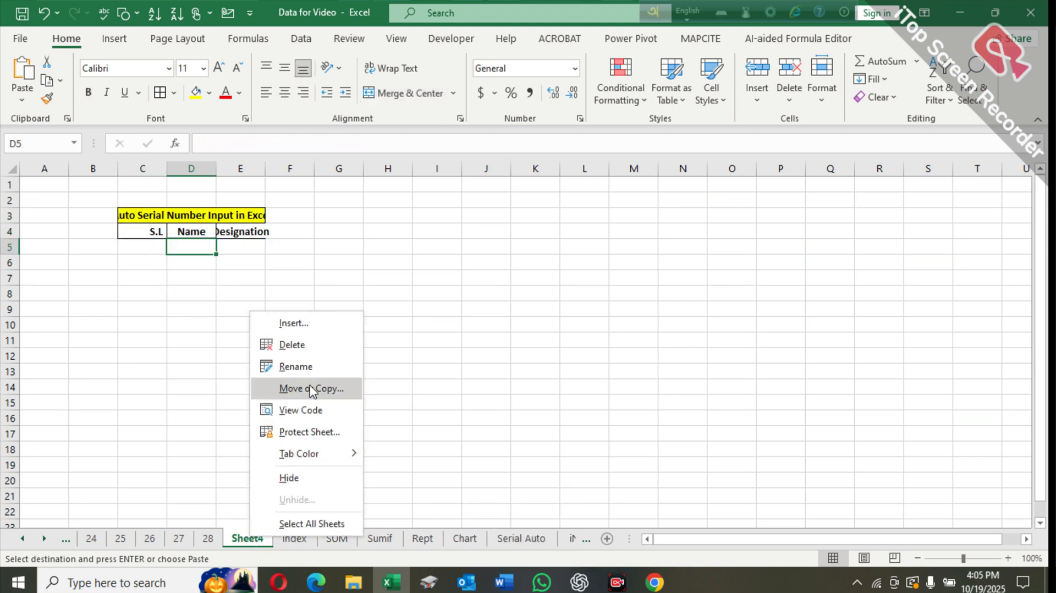
click(307, 416)
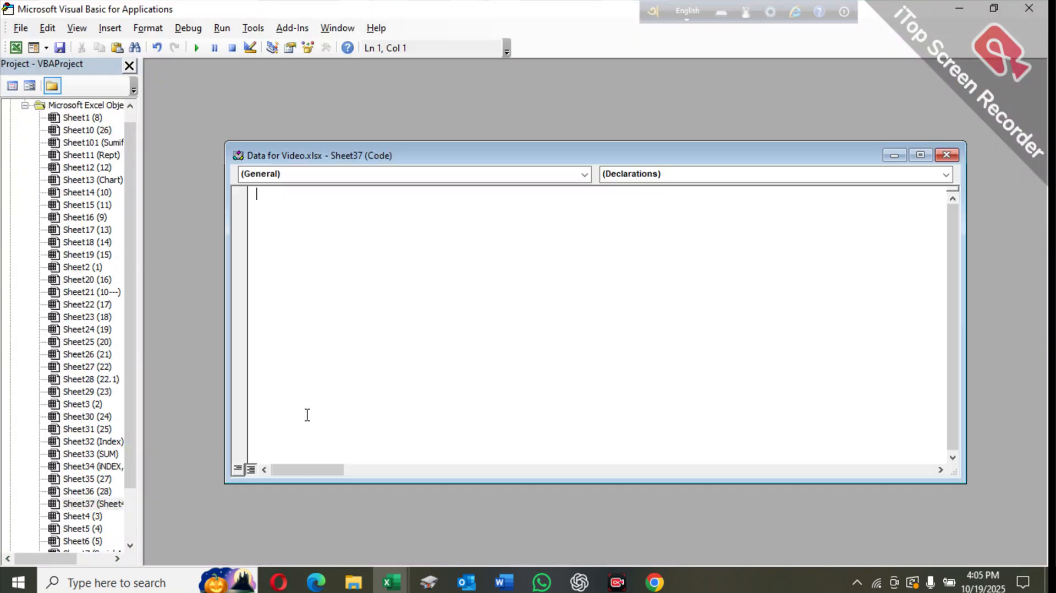
click(585, 174)
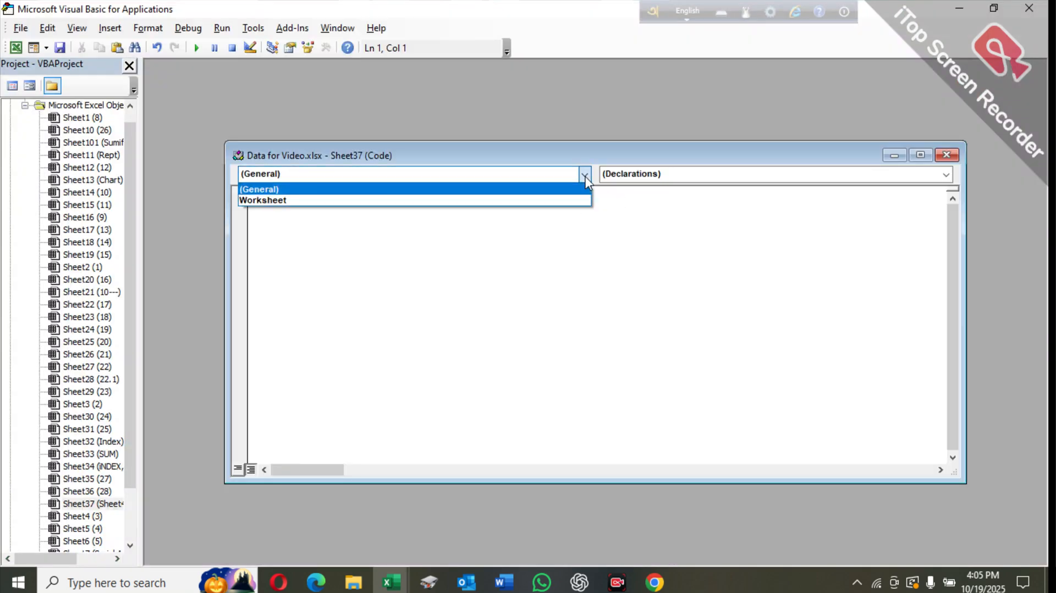
click(375, 205)
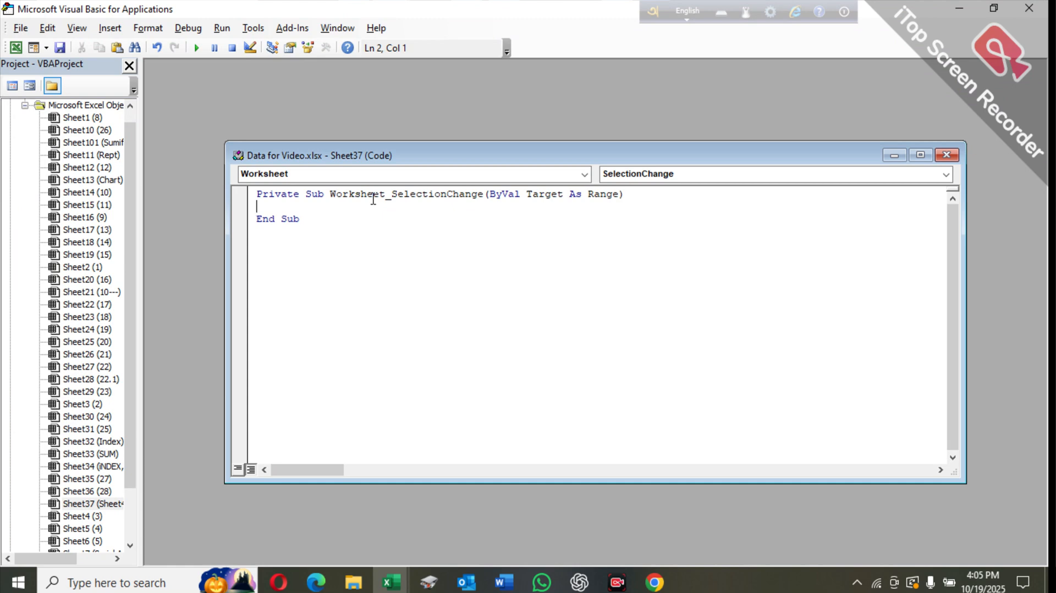
- Write Cells.EntireColumn.AutoFit inside the SelectionChange procedure
text(Cel)
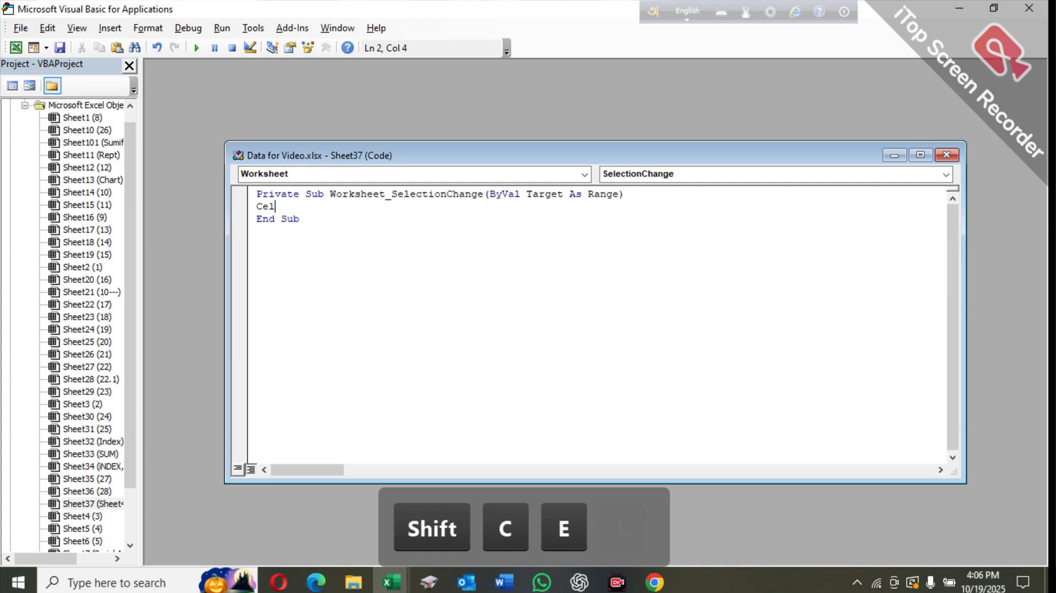
text(ls.)
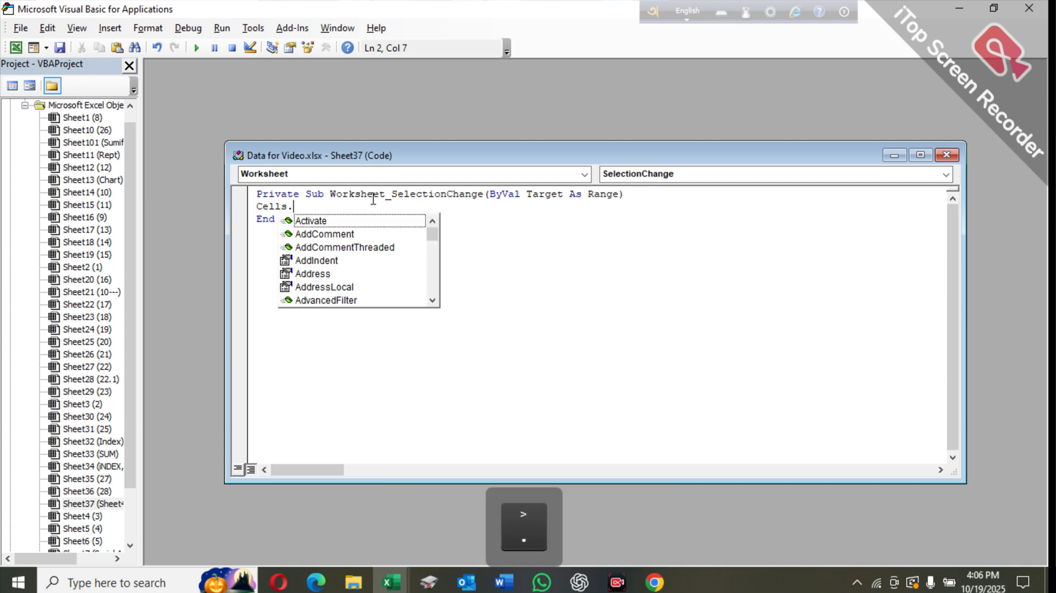
key(Caps_Lock)
text(Ent)
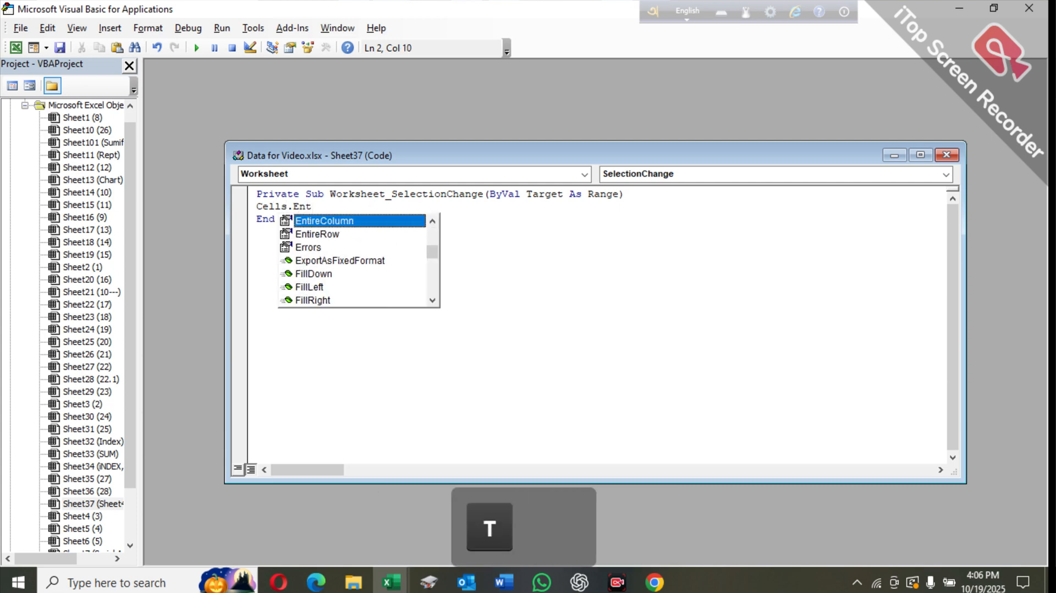
text(ire)
key(Return)
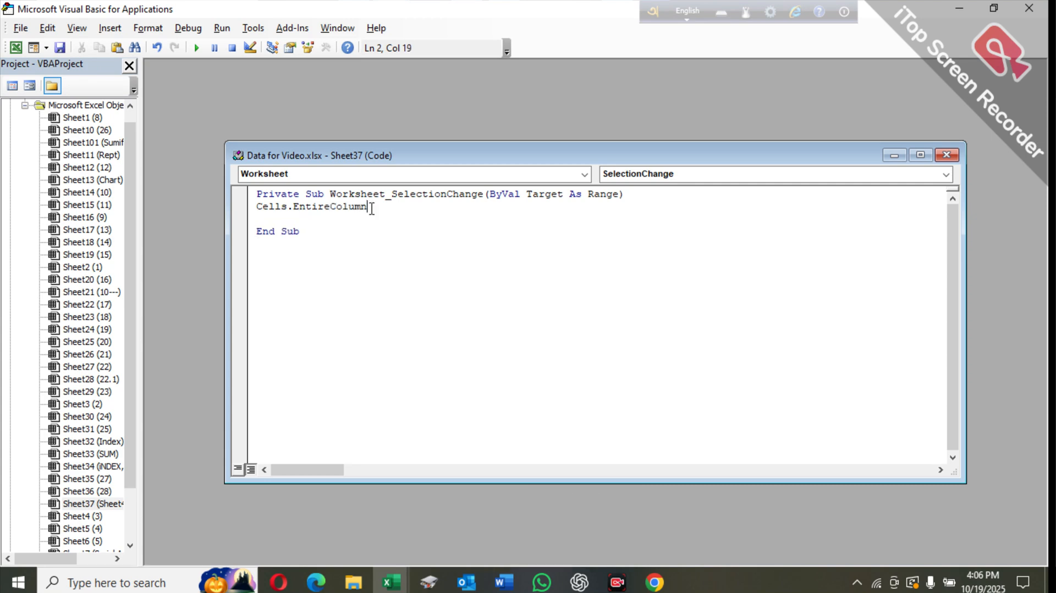
text(.aut)
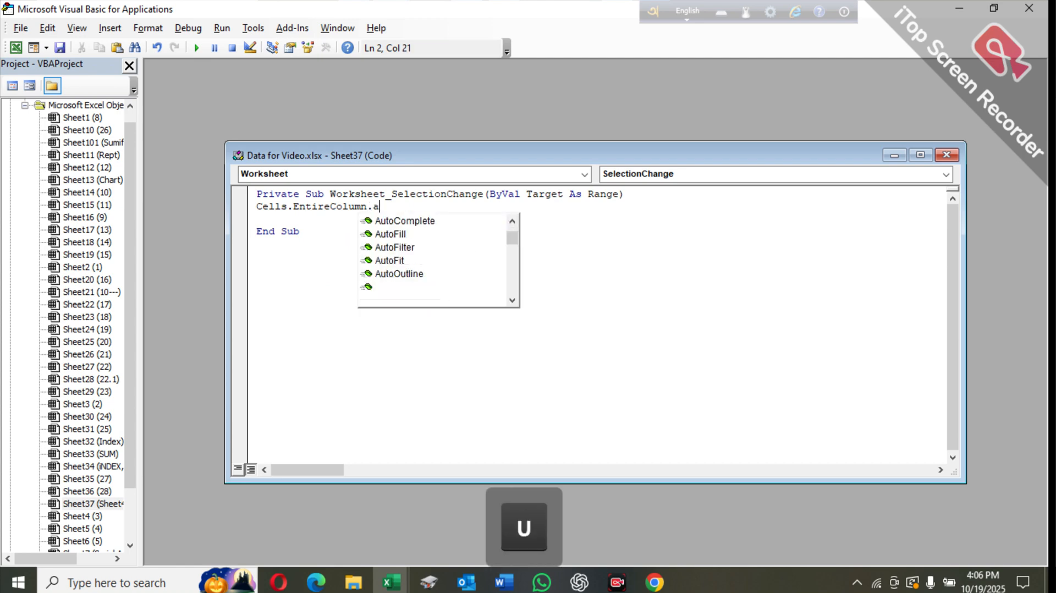
key(Down)
key(Down)
key(Down)
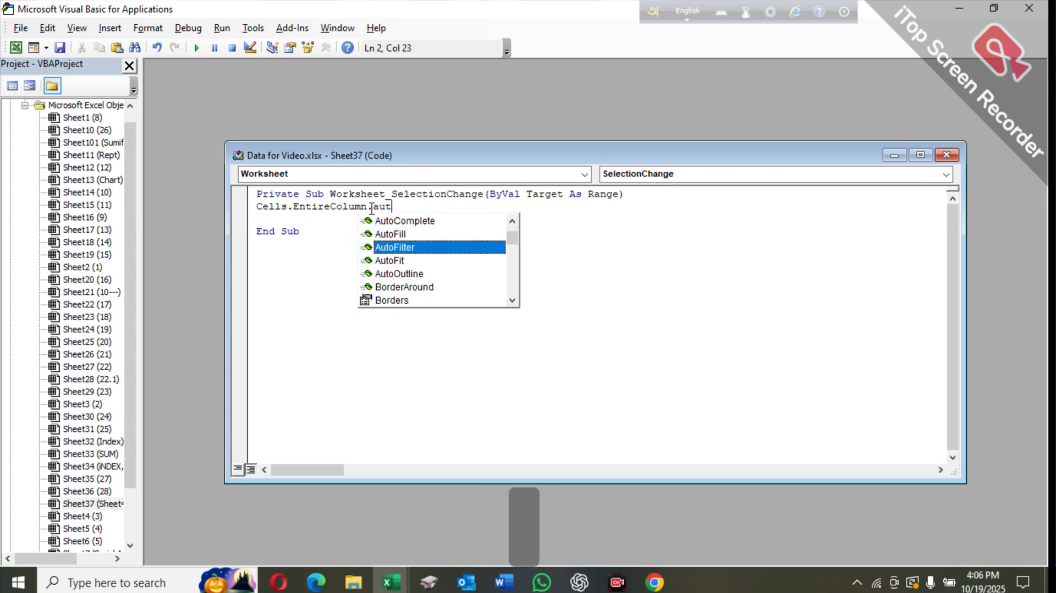
key(Return)
key(Delete)
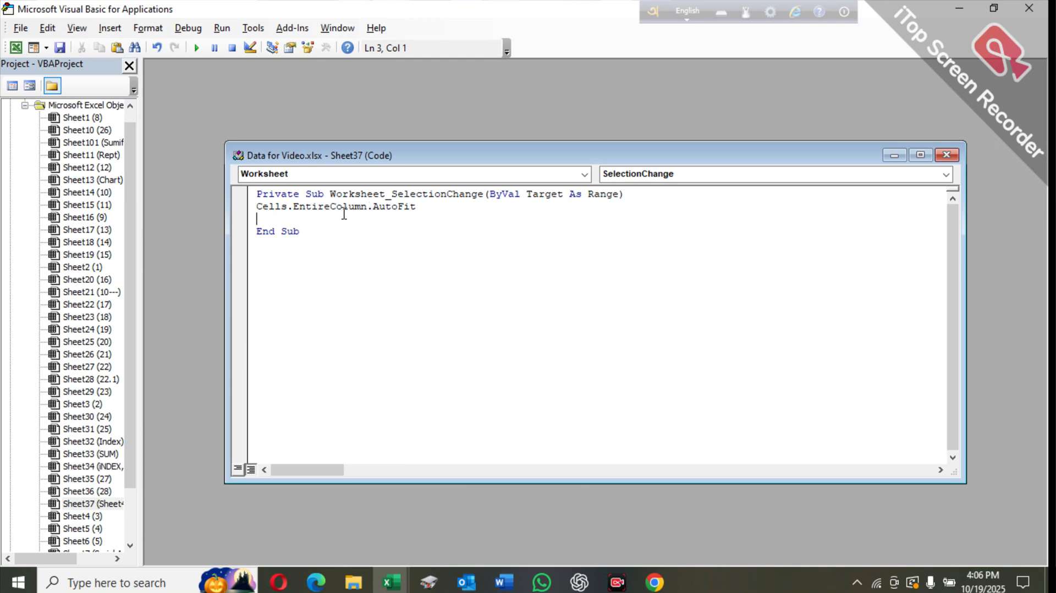
- Close the code window and the VBA editor, returning to Sheet4
click(946, 155)
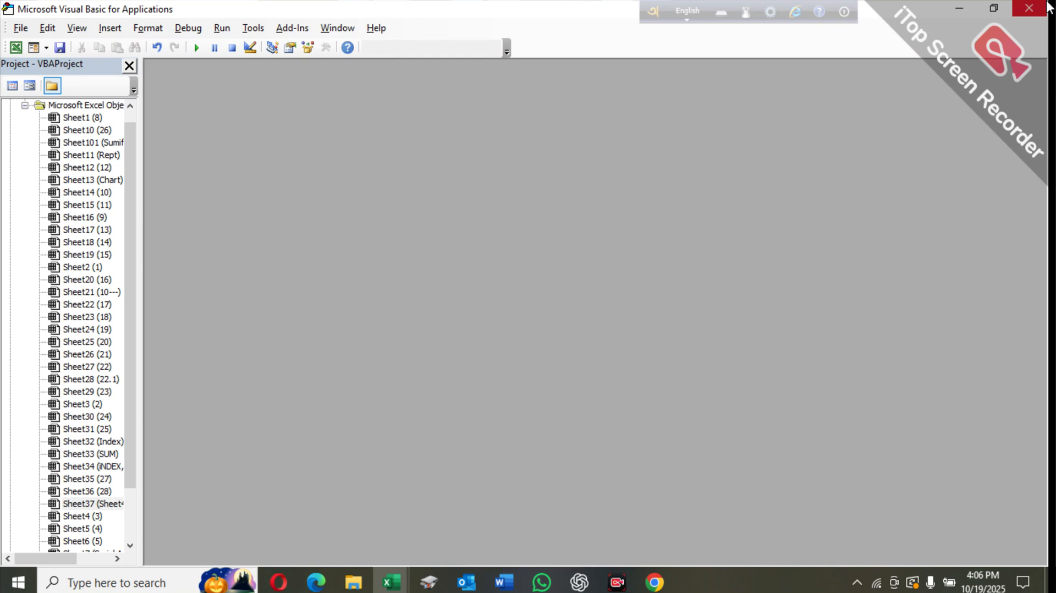
click(1040, 7)
click(307, 307)
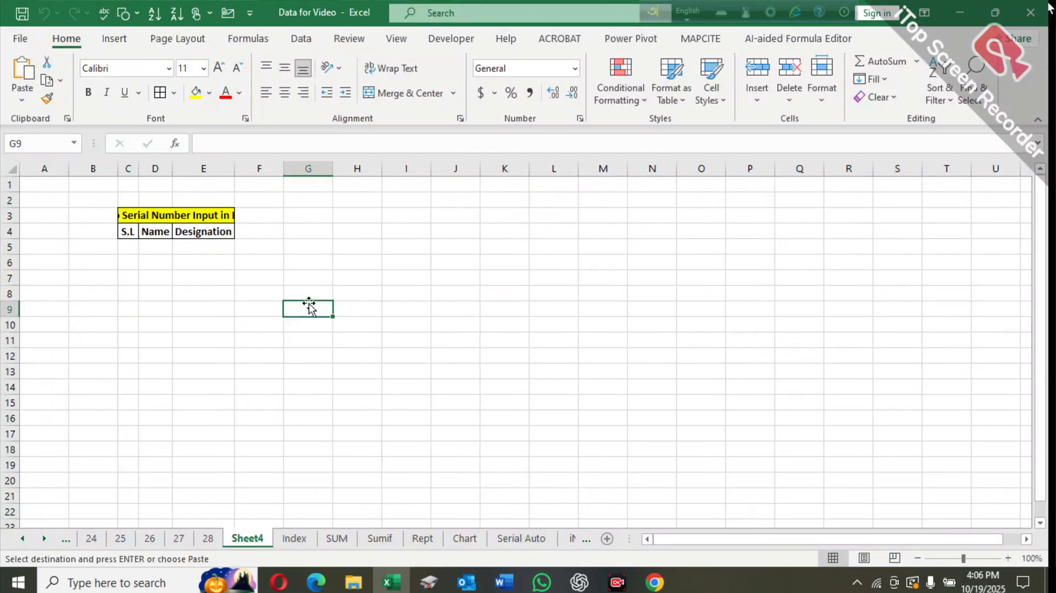
- Enter a sample person's full name in cell D5 under Name
click(153, 246)
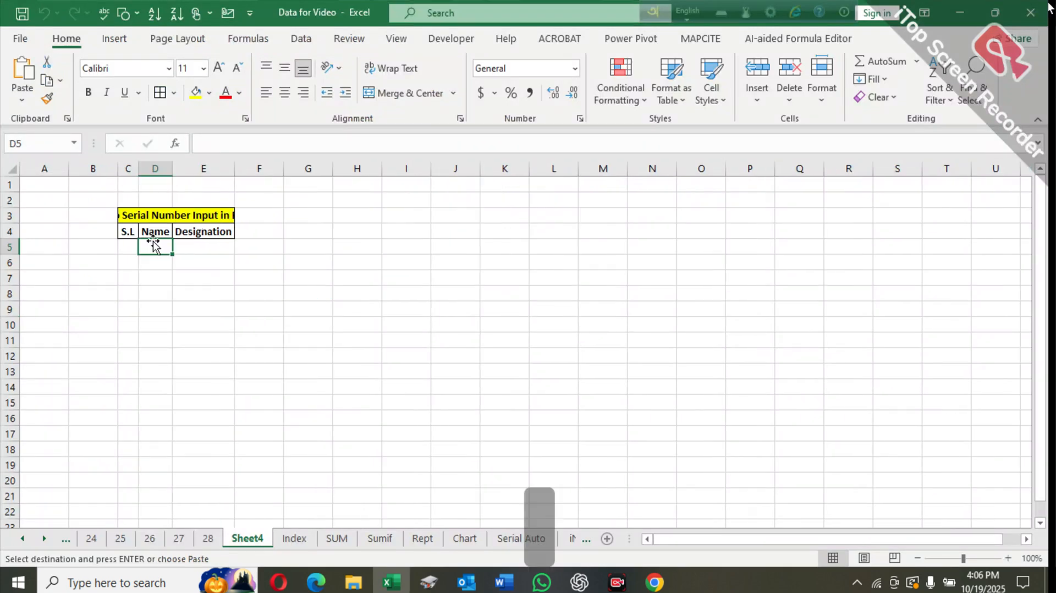
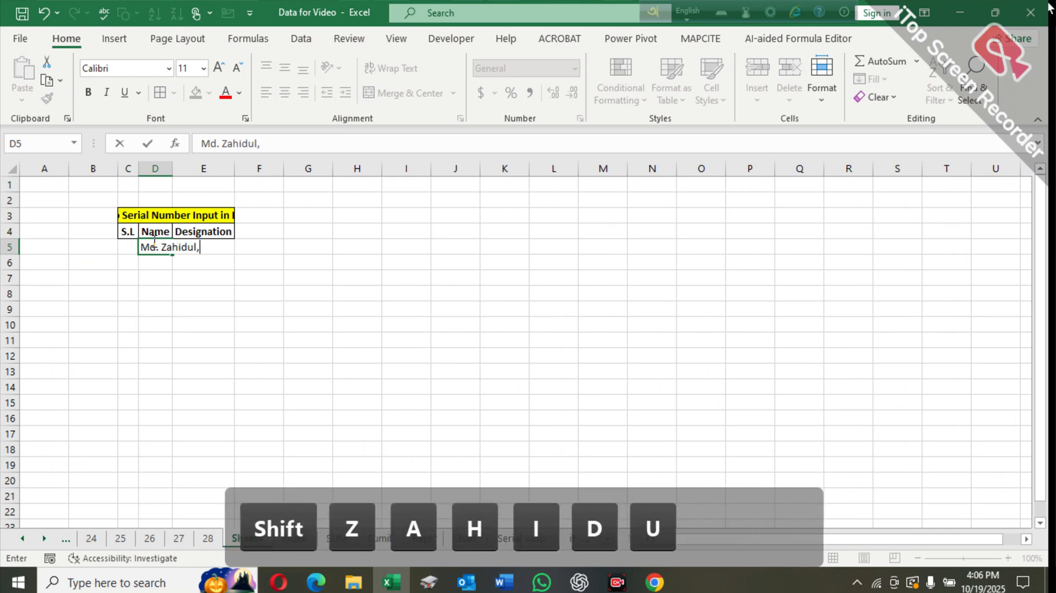
key(Return)
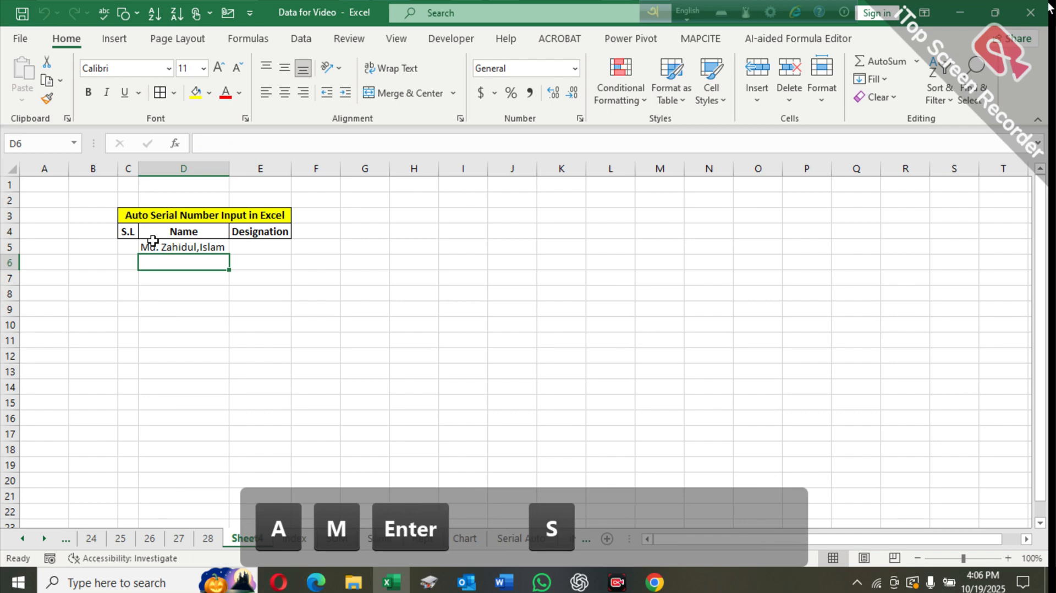
- Edit D5's name to replace the comma between the name parts with a space
click(220, 278)
click(202, 247)
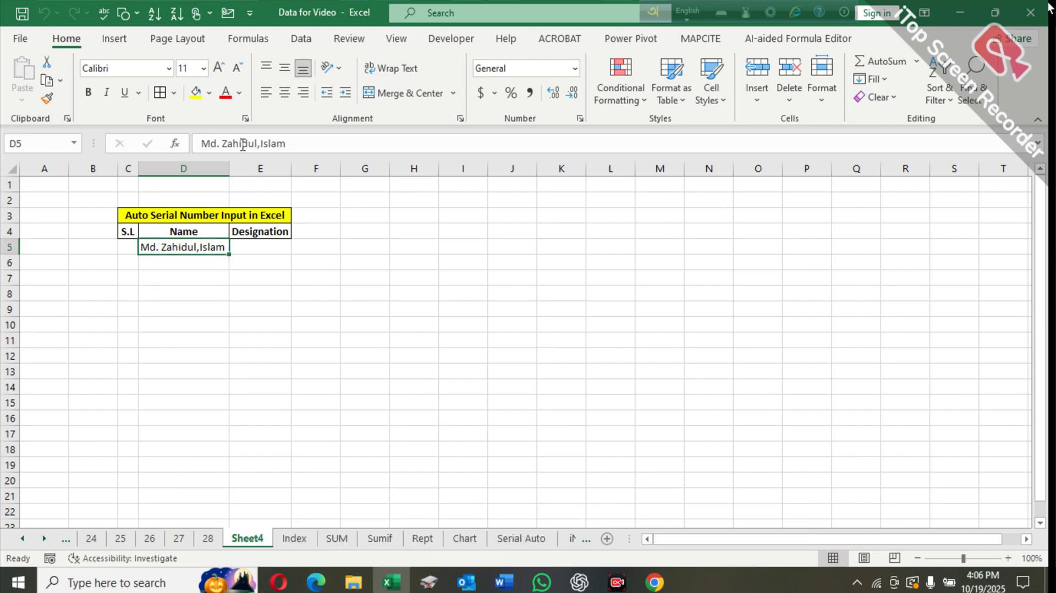
click(257, 143)
key(BackSpace)
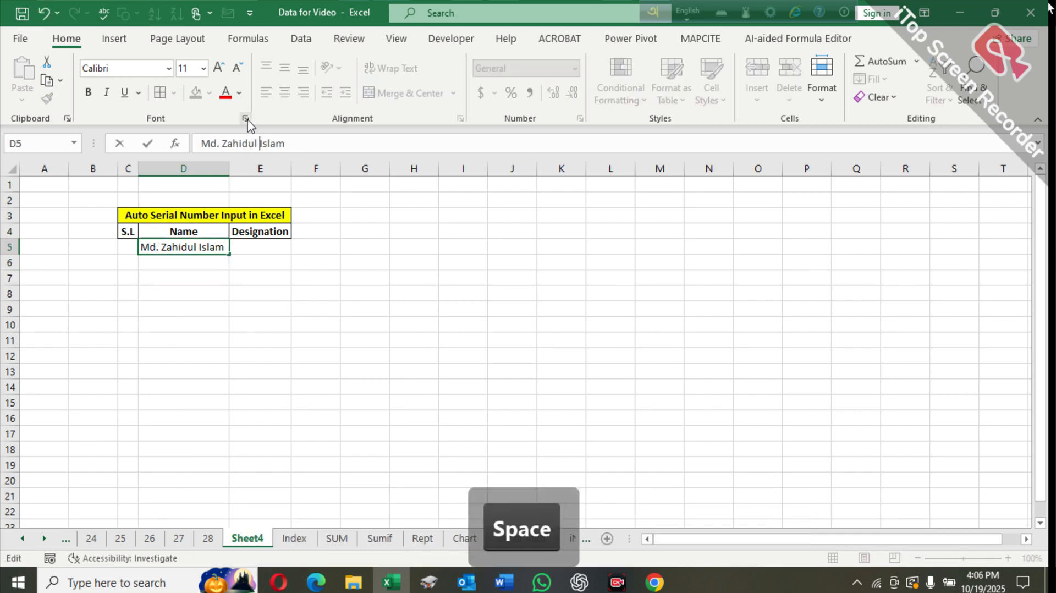
key(Return)
- Enter Assistant Manager as the designation in cell E5
key(Up)
key(Right)
text(As)
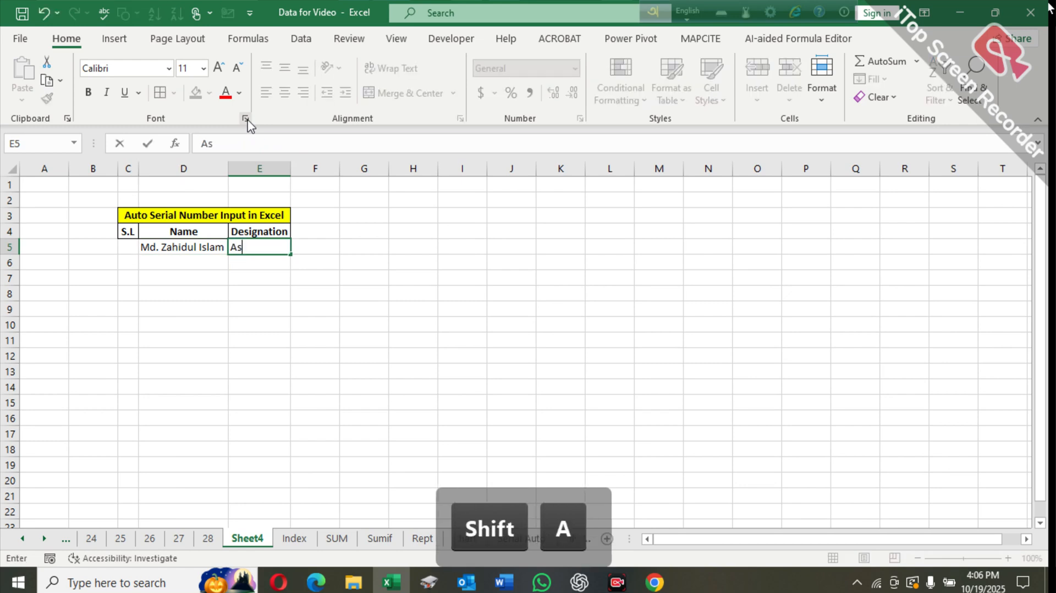
text(sistant )
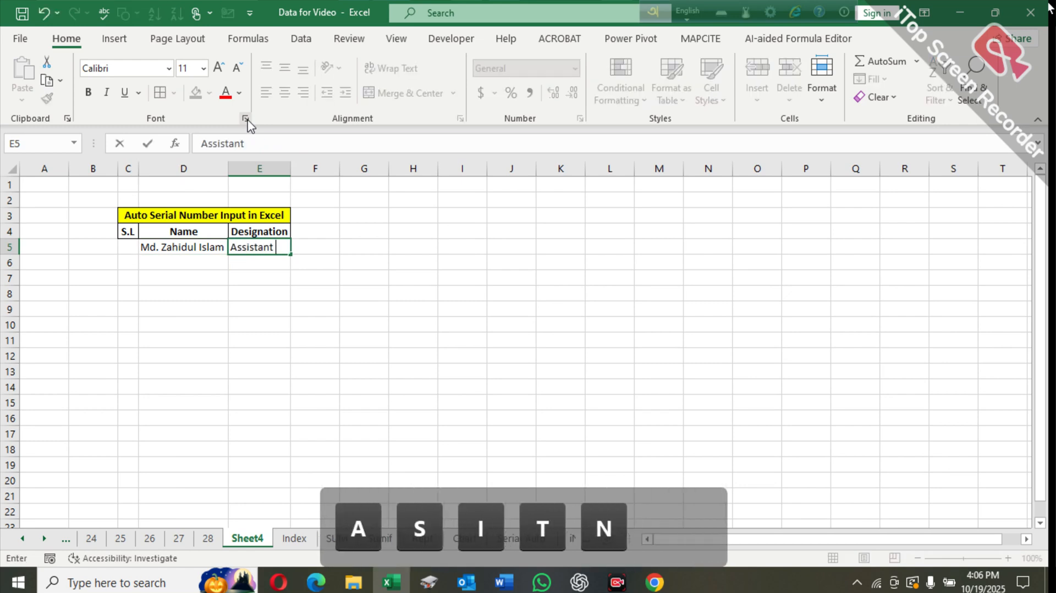
text(Manager)
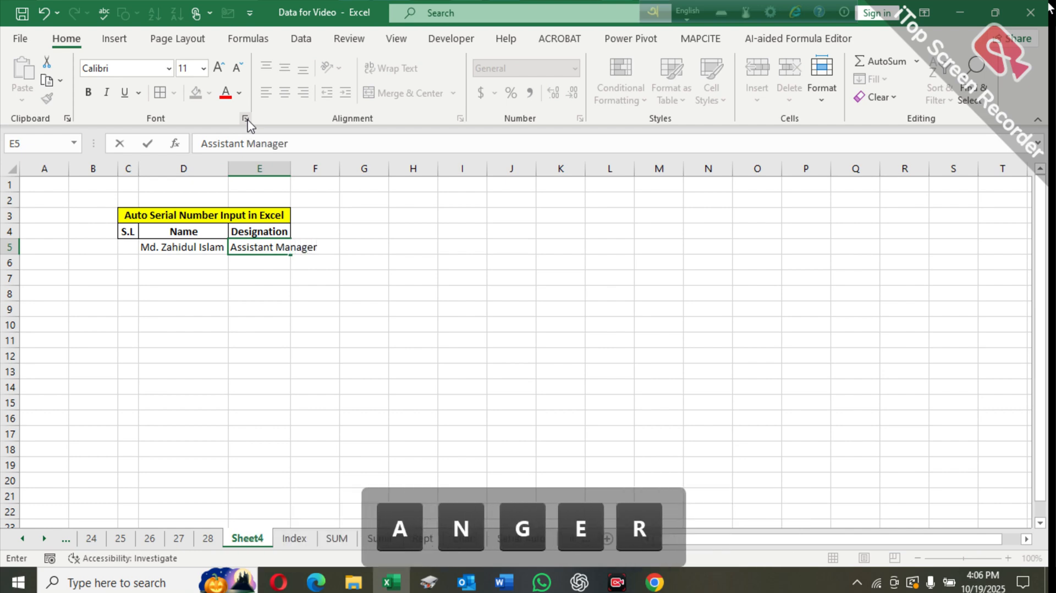
key(Return)
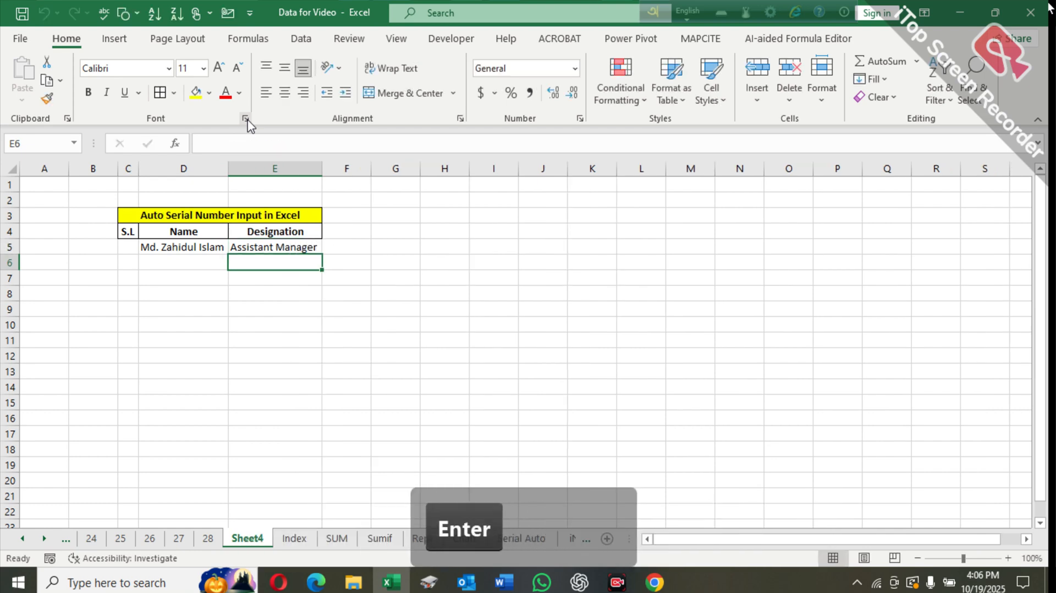
click(132, 247)
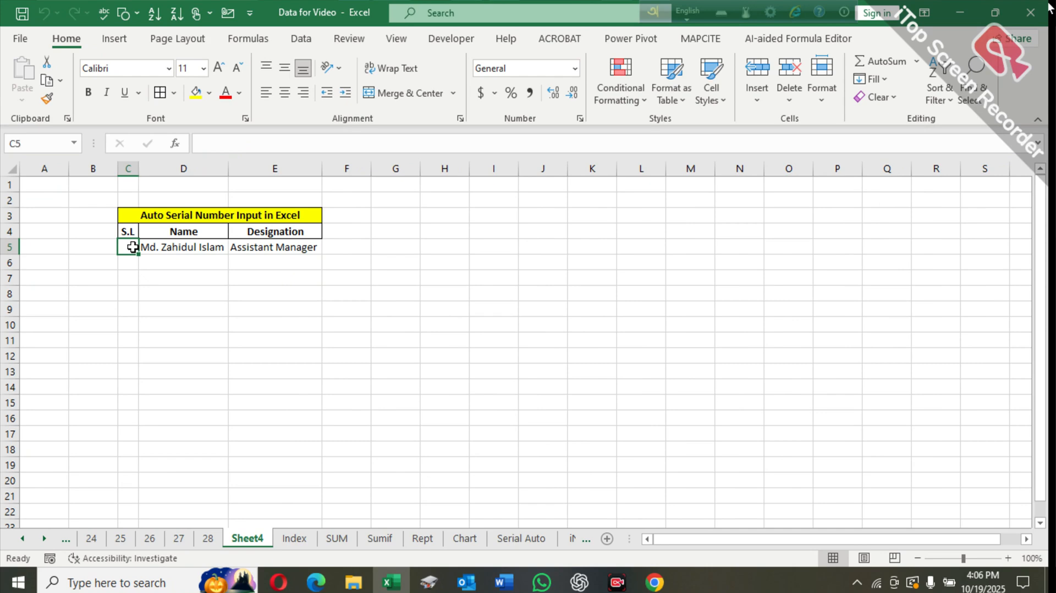
click(157, 291)
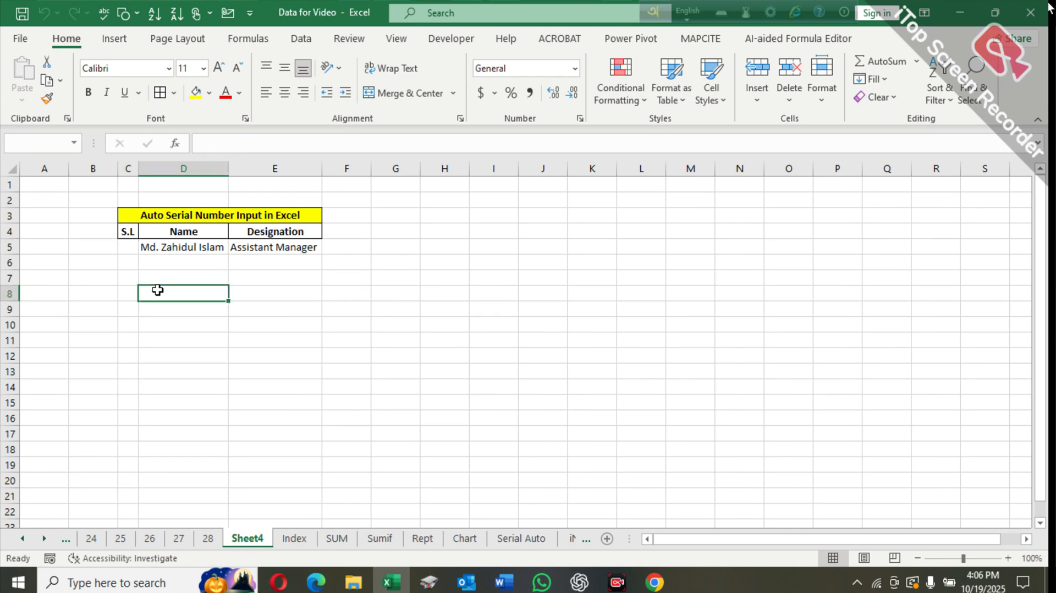
click(129, 248)
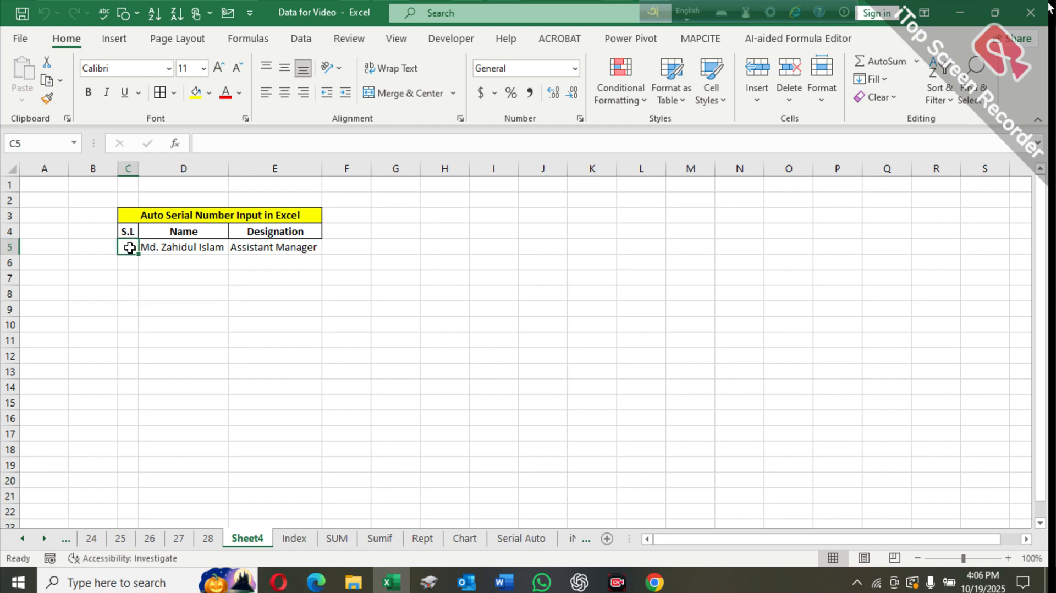
text(=)
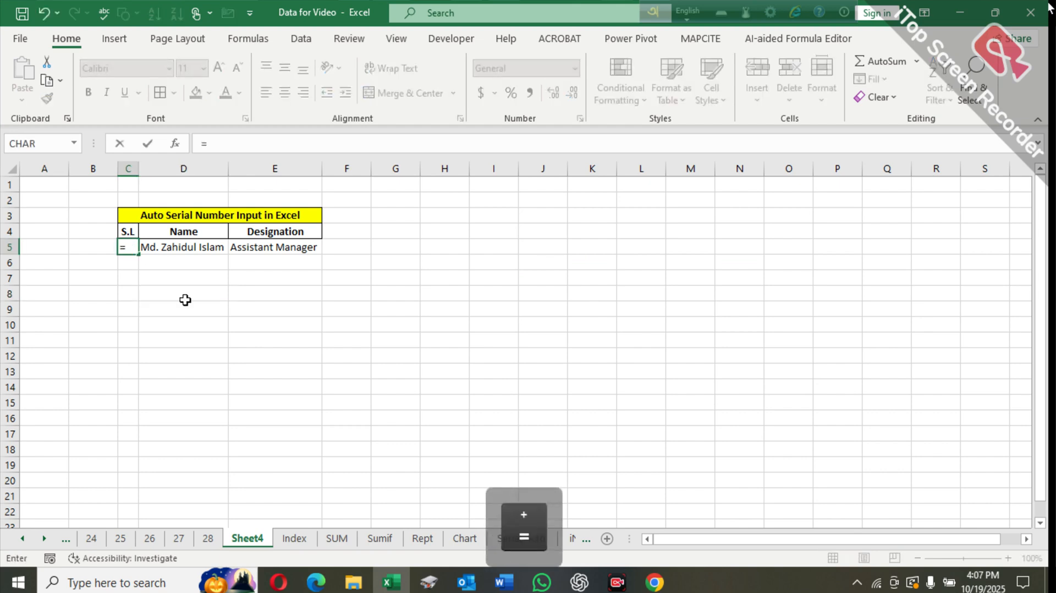
text(if)
key(Tab)
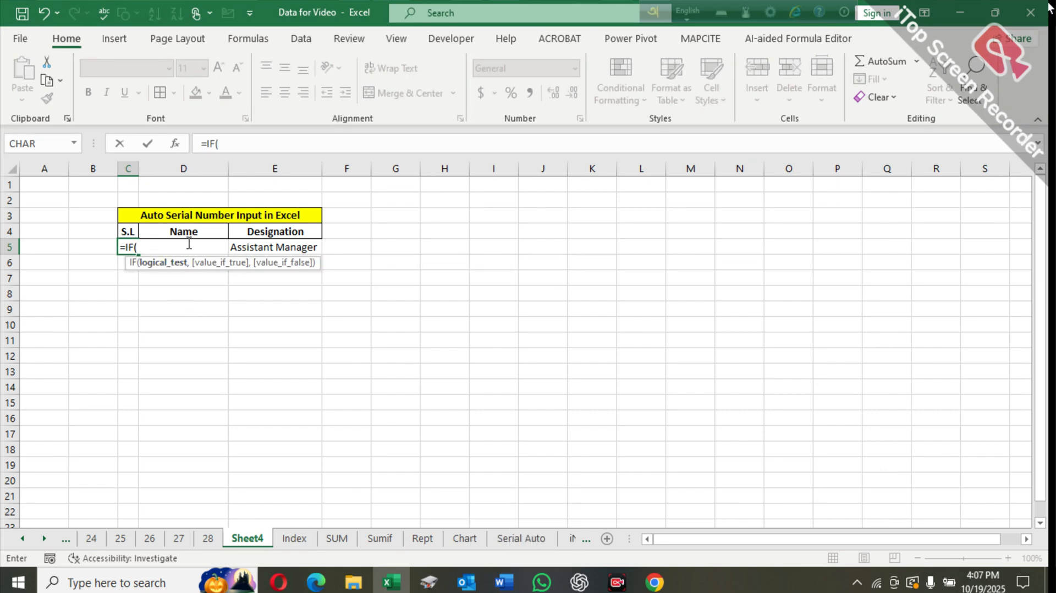
key(BackSpace)
key(BackSpace)
key(BackSpace)
key(BackSpace)
key(Return)
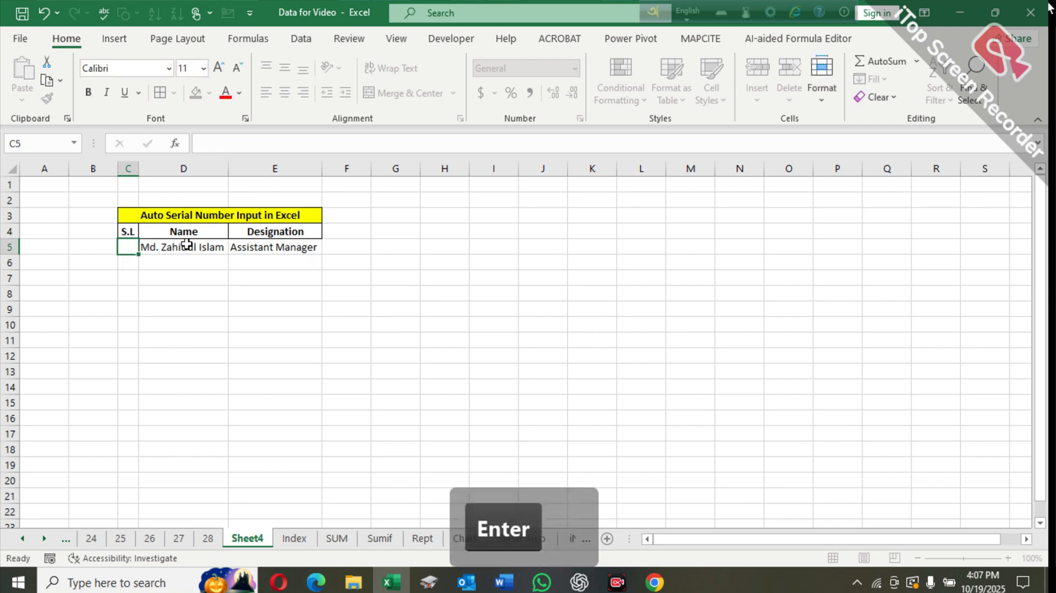
- Clear the sample name from cell D5 under Name
key(Right)
key(Delete)
key(Left)
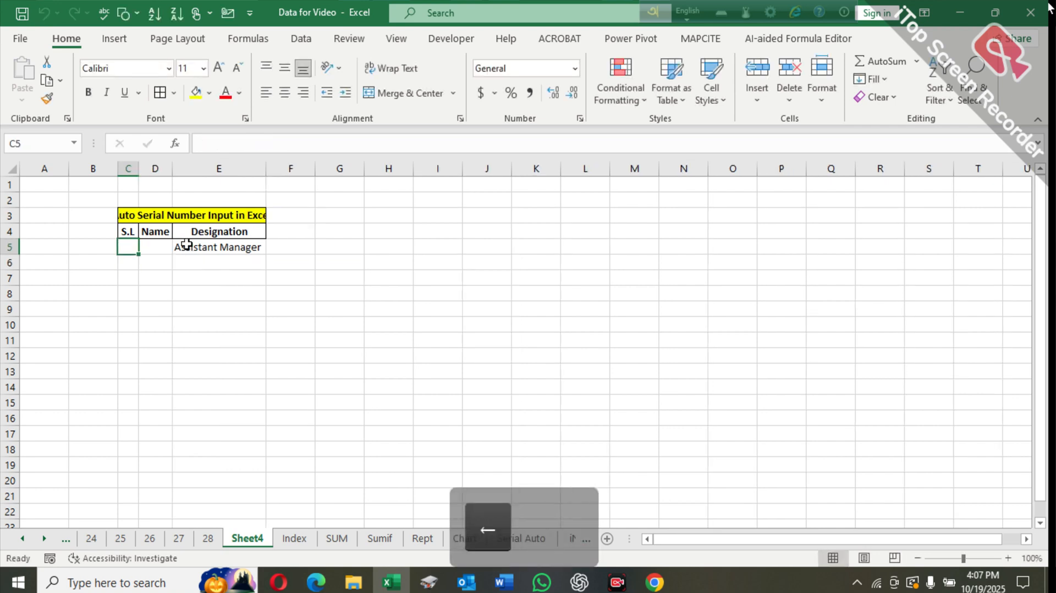
- Enter the formula =IF(D5="","",ROW(A1)) in cell C5 under S.L
text(=)
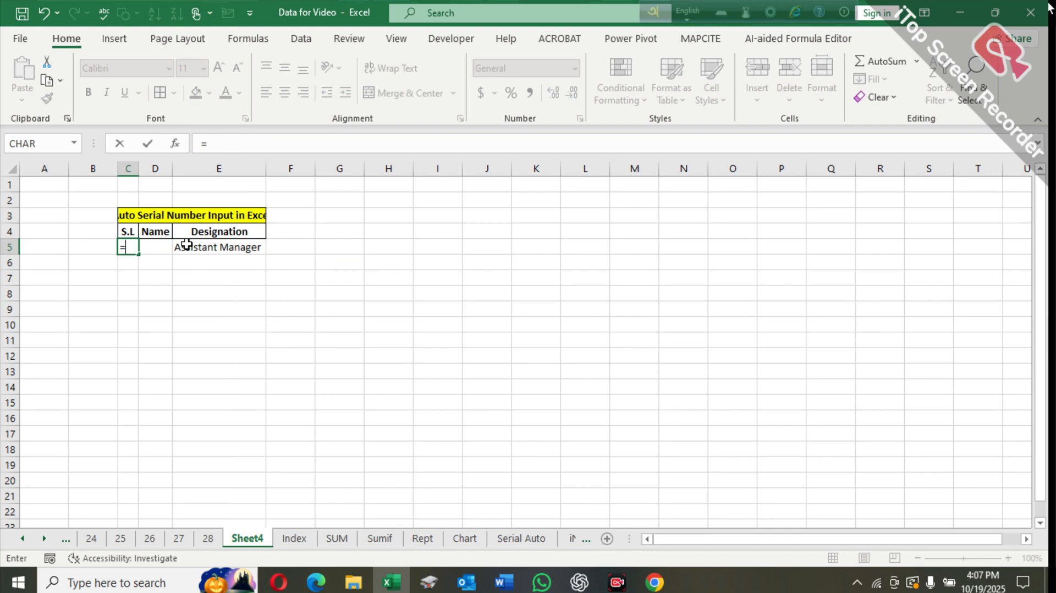
text(if)
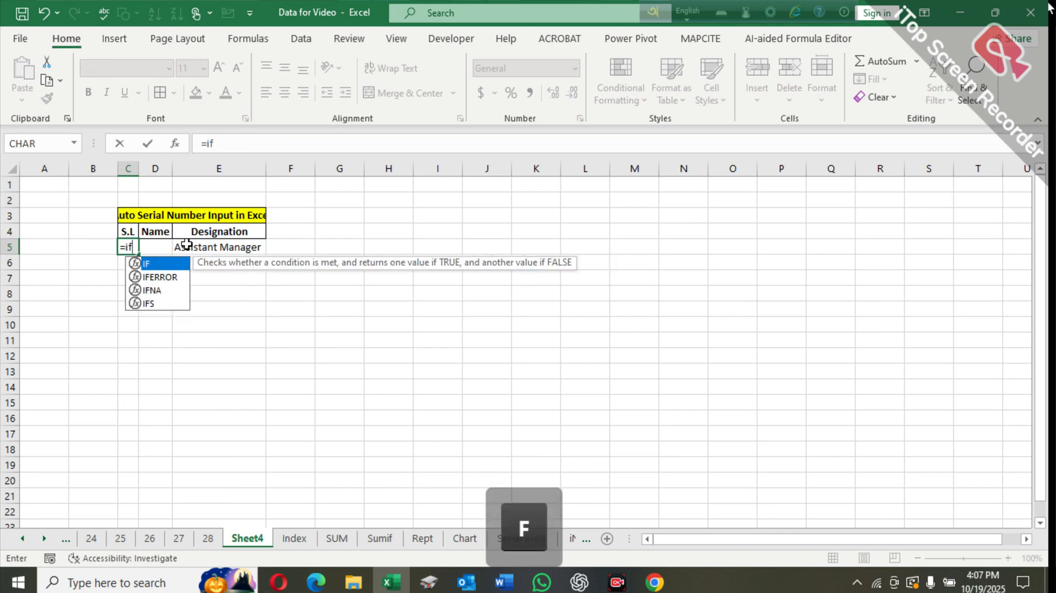
key(Tab)
click(163, 244)
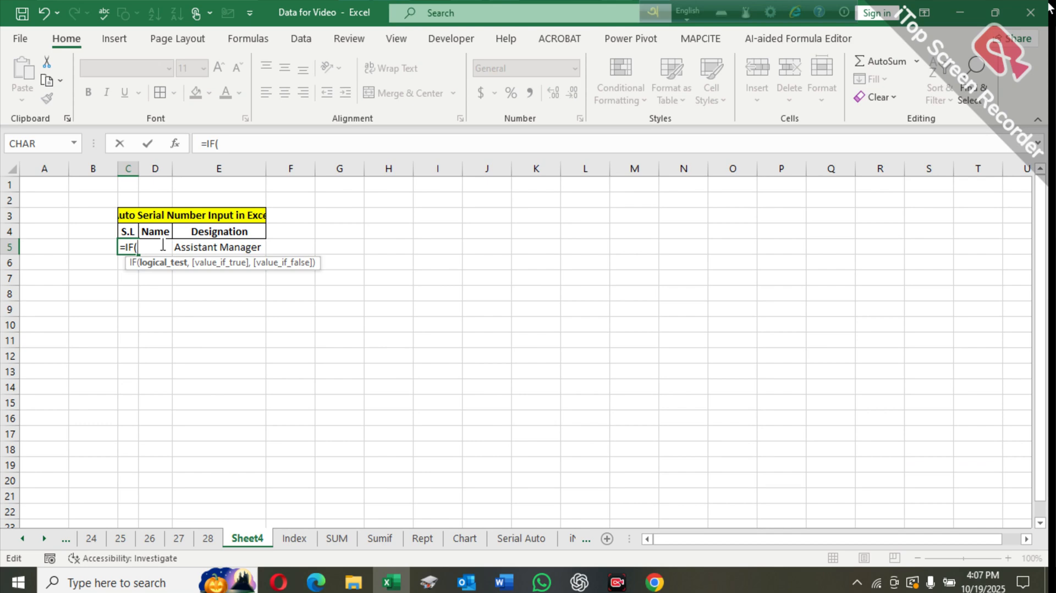
text(D)
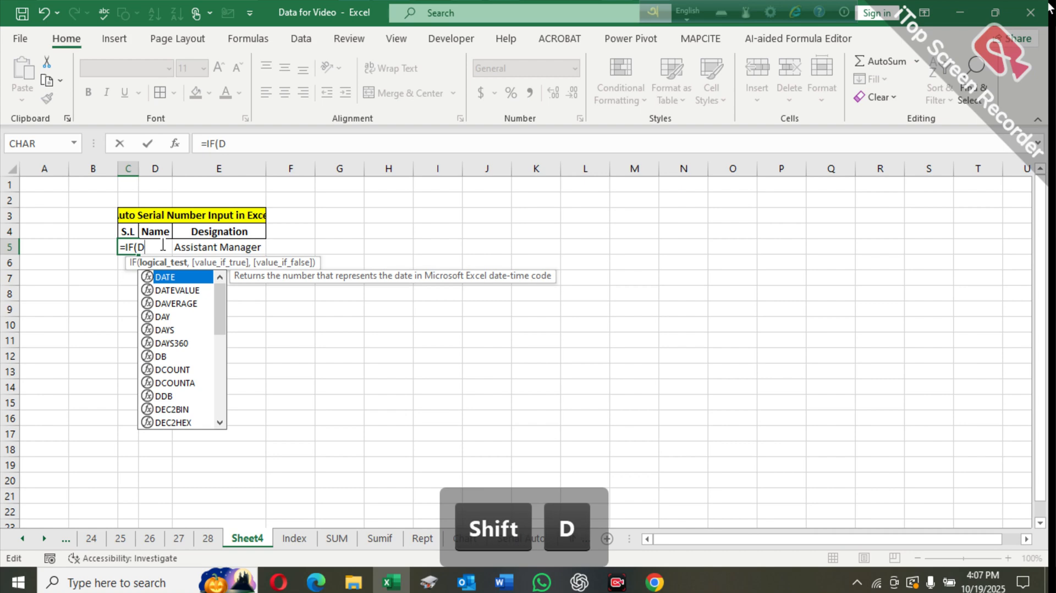
text(5)
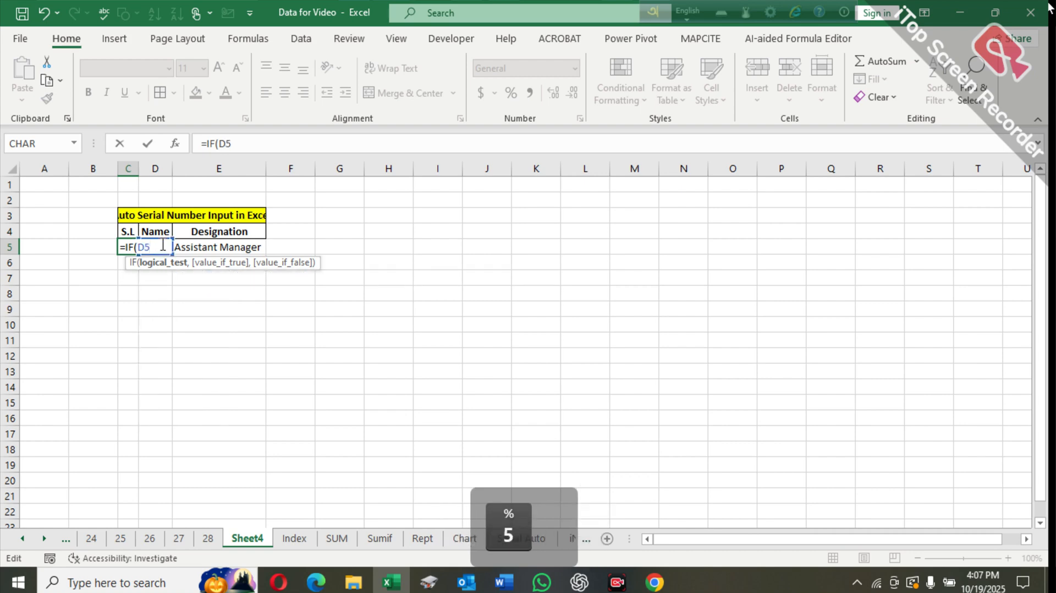
text(="")
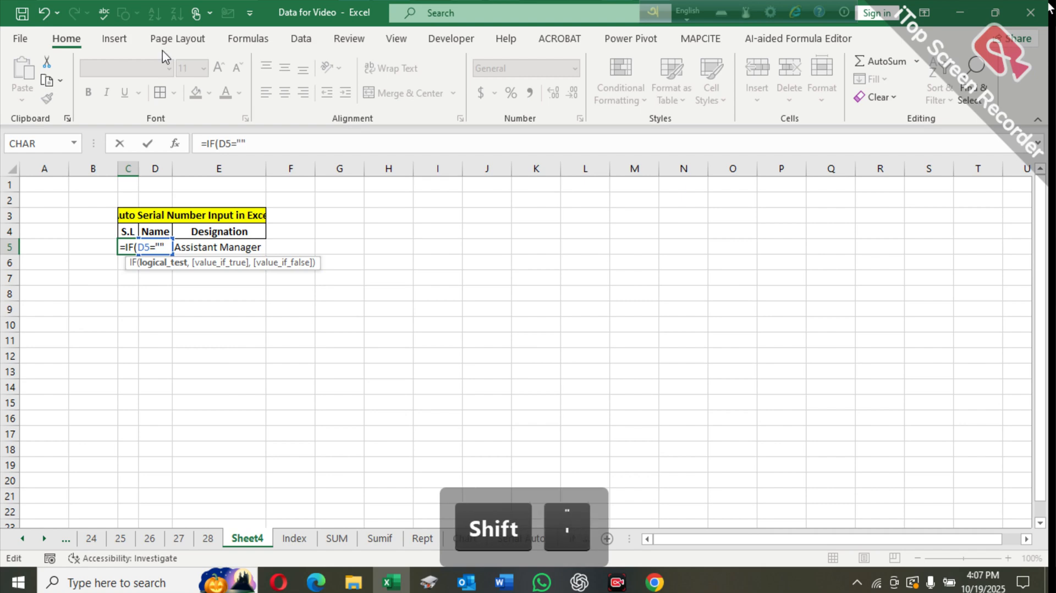
text(,"")
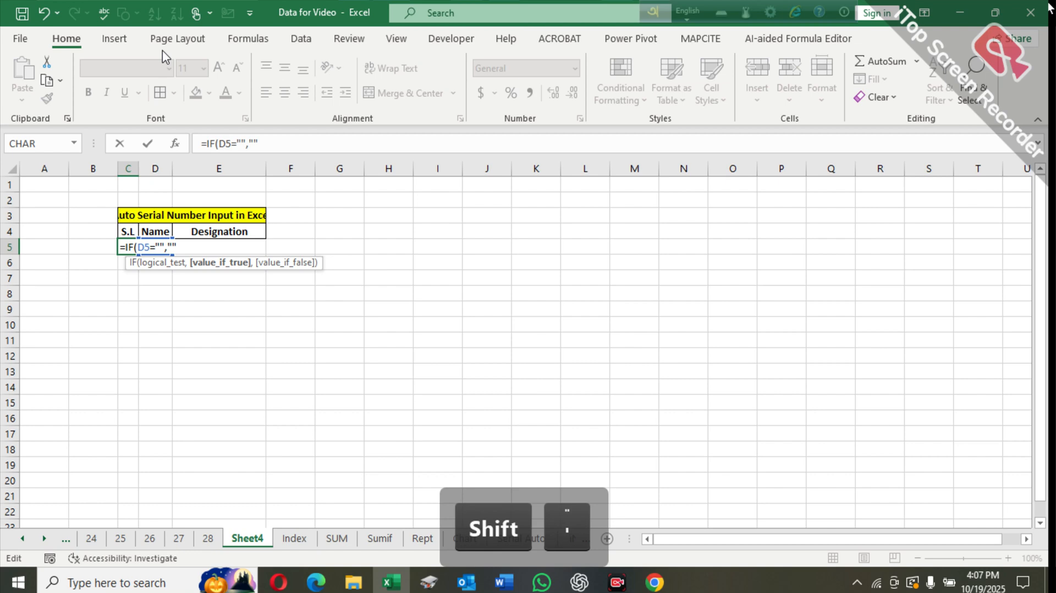
text(,R)
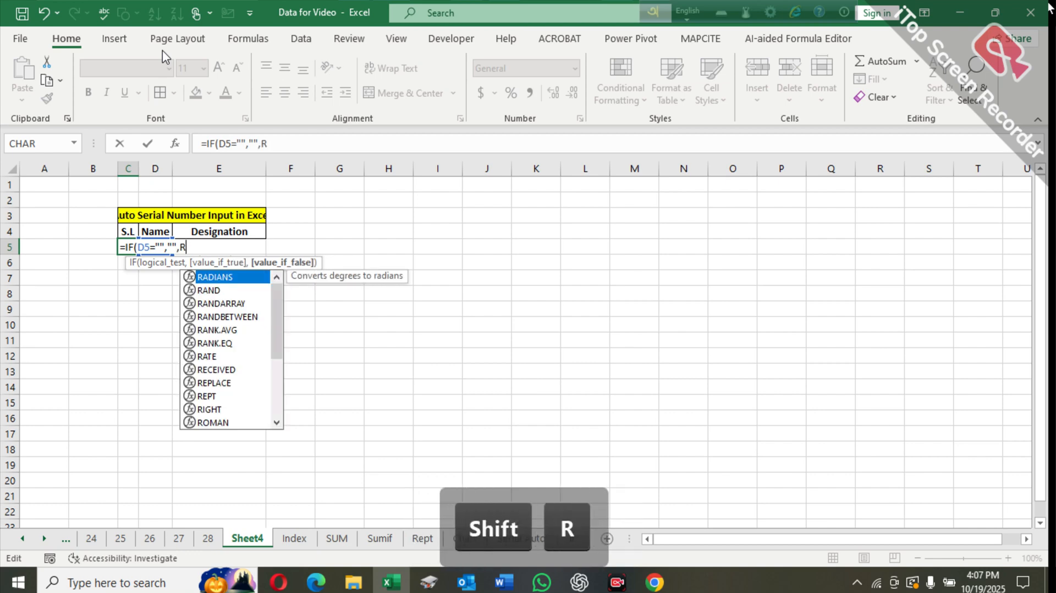
text(ow)
key(Tab)
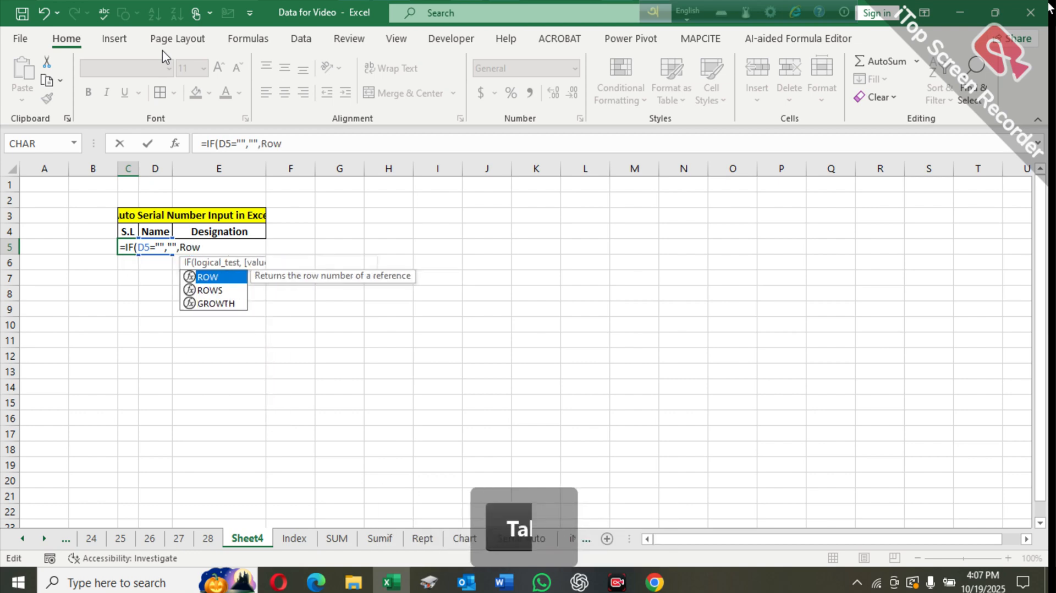
click(49, 187)
text()))
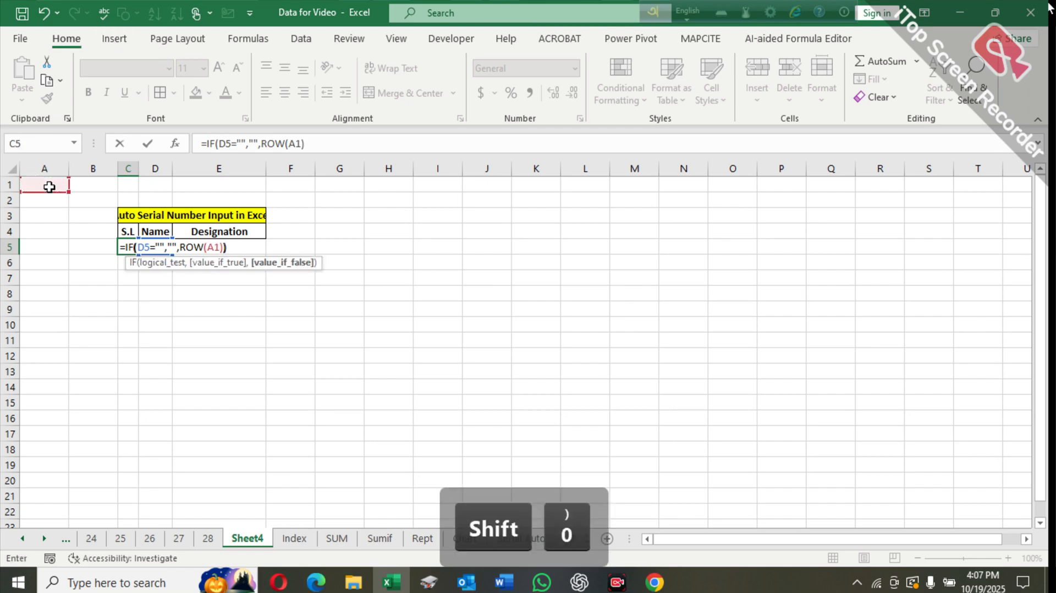
key(Return)
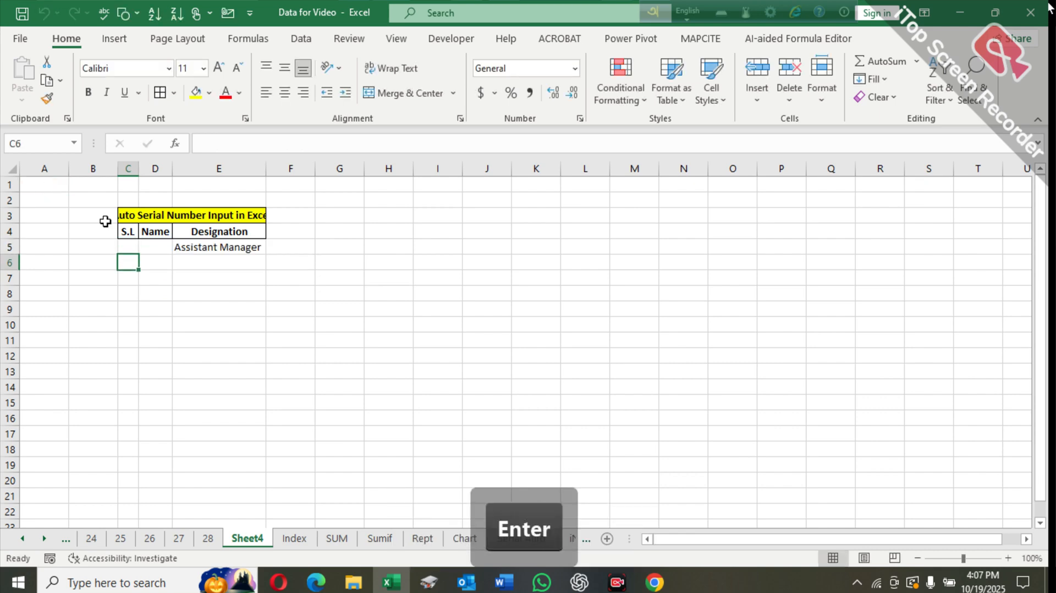
- Copy the C5 serial formula down the S.L column into the rows below
click(126, 247)
drag(139, 254, 151, 501)
scroll(160, 484, up, 6)
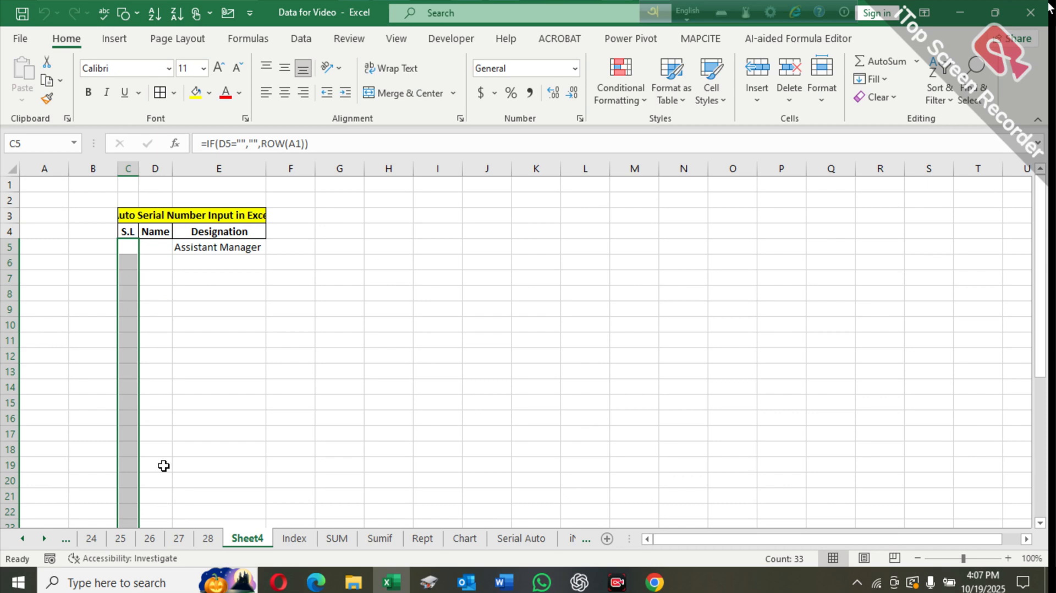
- Re-enter the sample person's full name in cell D5 under Name
click(149, 247)
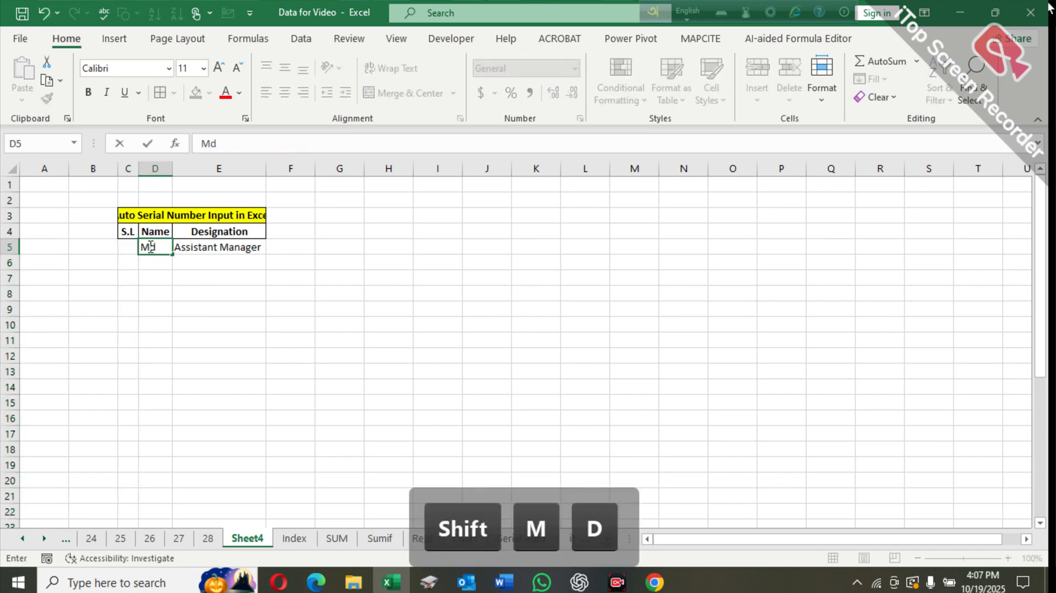
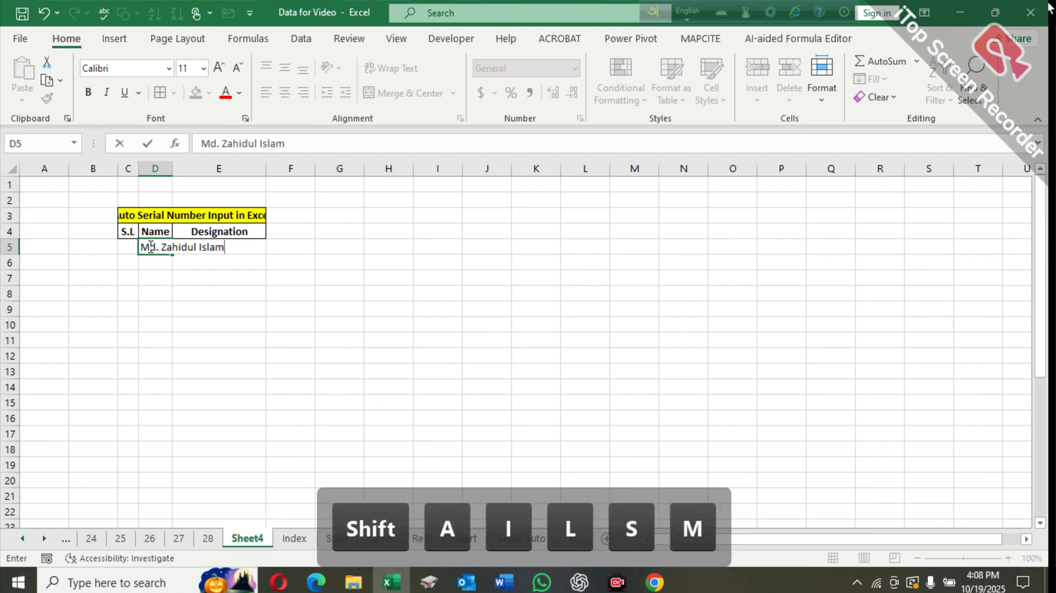
key(Return)
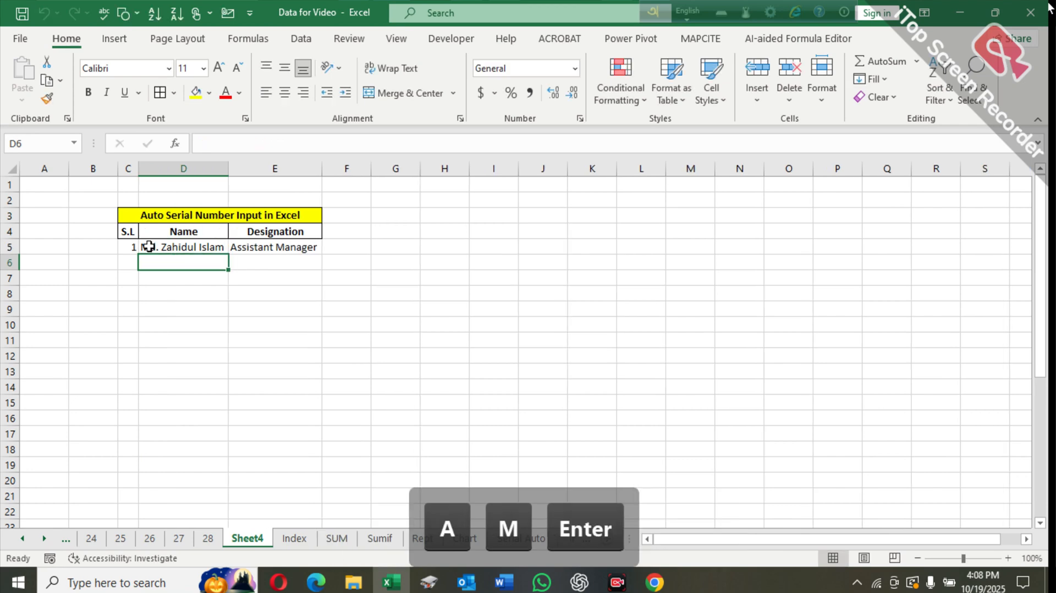
- Check the serial number formula in cell C5
click(166, 300)
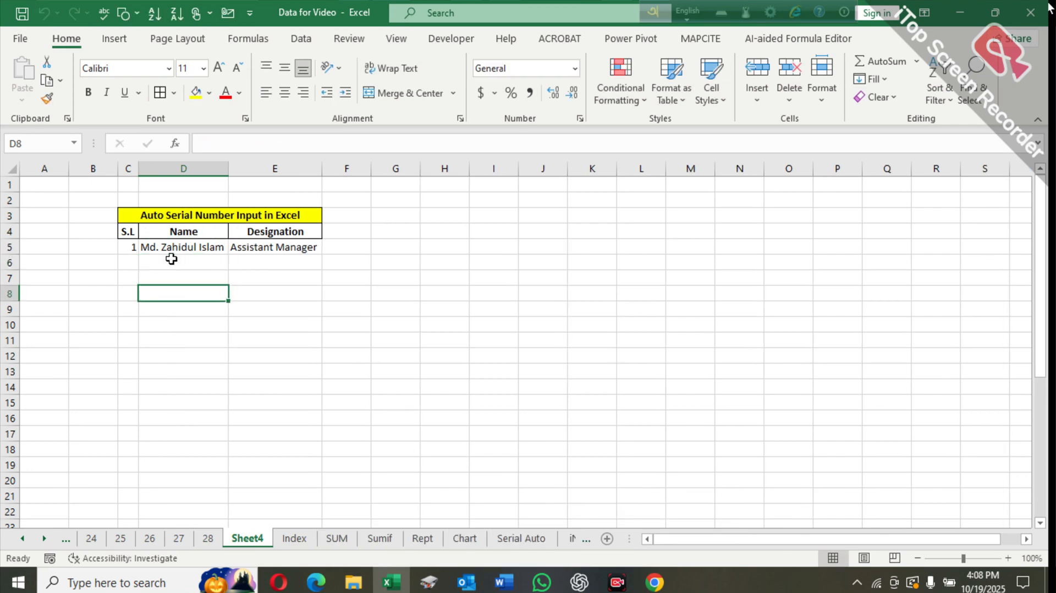
click(133, 249)
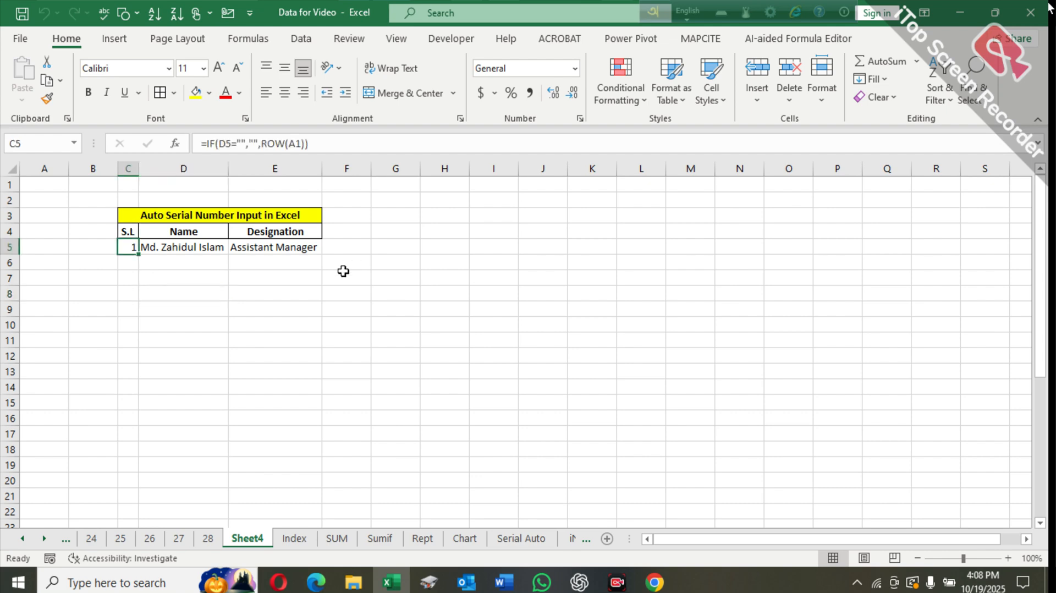
click(170, 279)
- Select the table range from C5 through column E downward and start a new formula-based conditional formatting rule
click(132, 246)
key(ctrl+shift+Right)
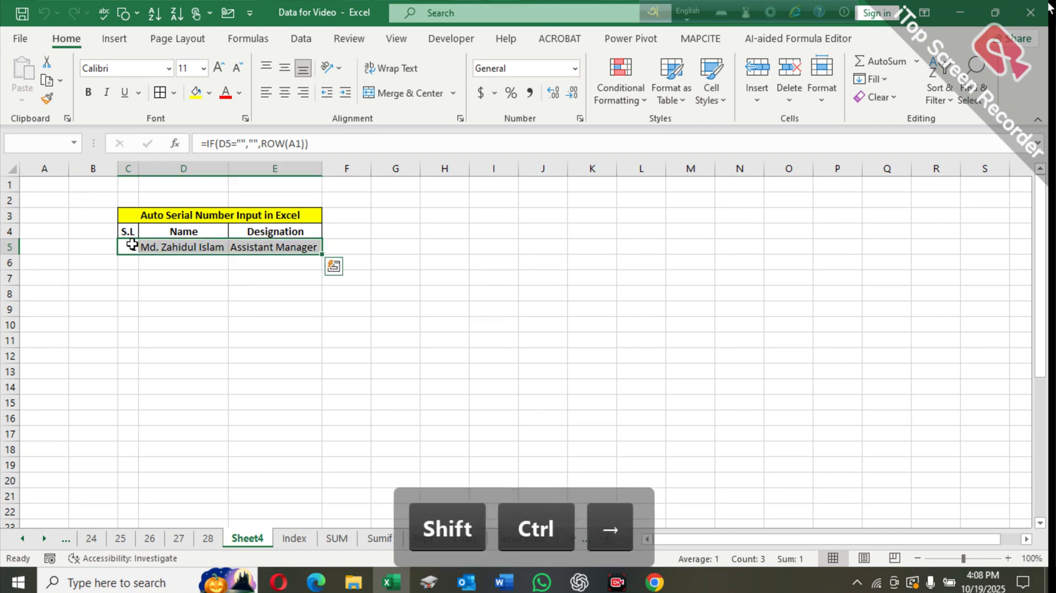
key(ctrl+shift+Down)
scroll(175, 268, up, 5)
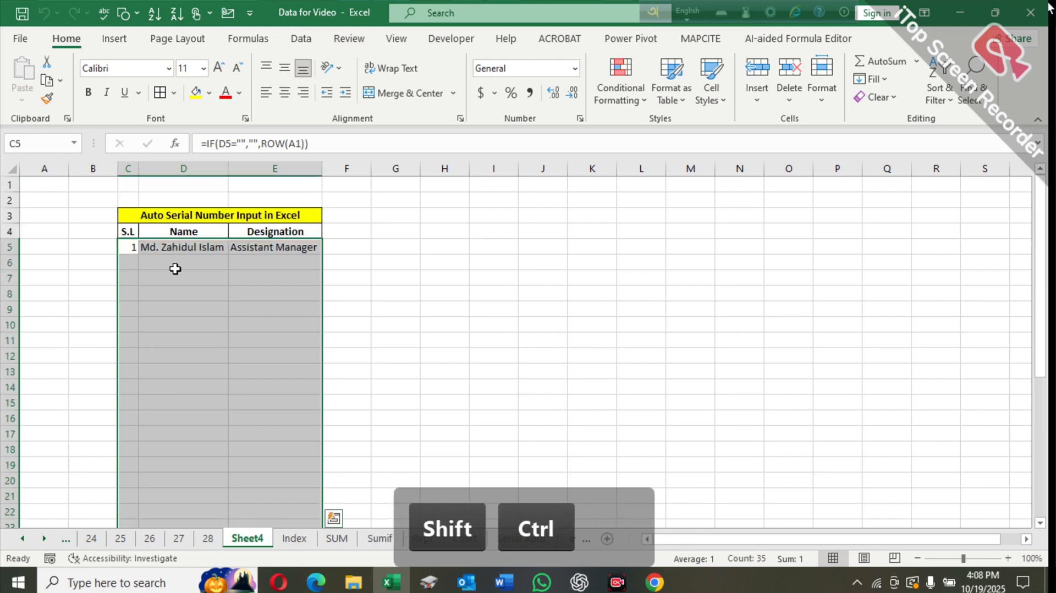
click(632, 84)
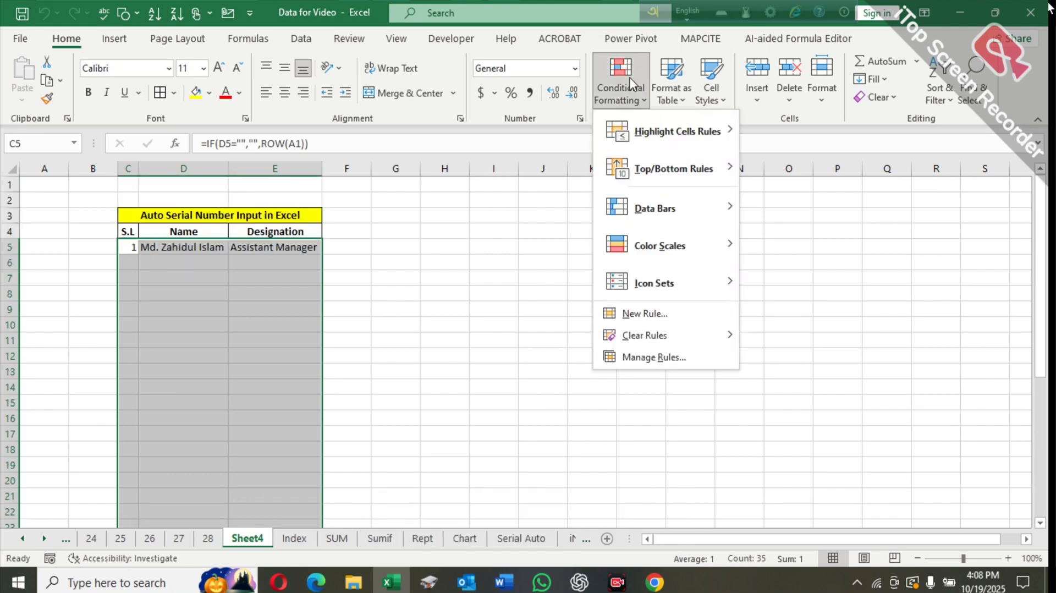
mouse_move(674, 134)
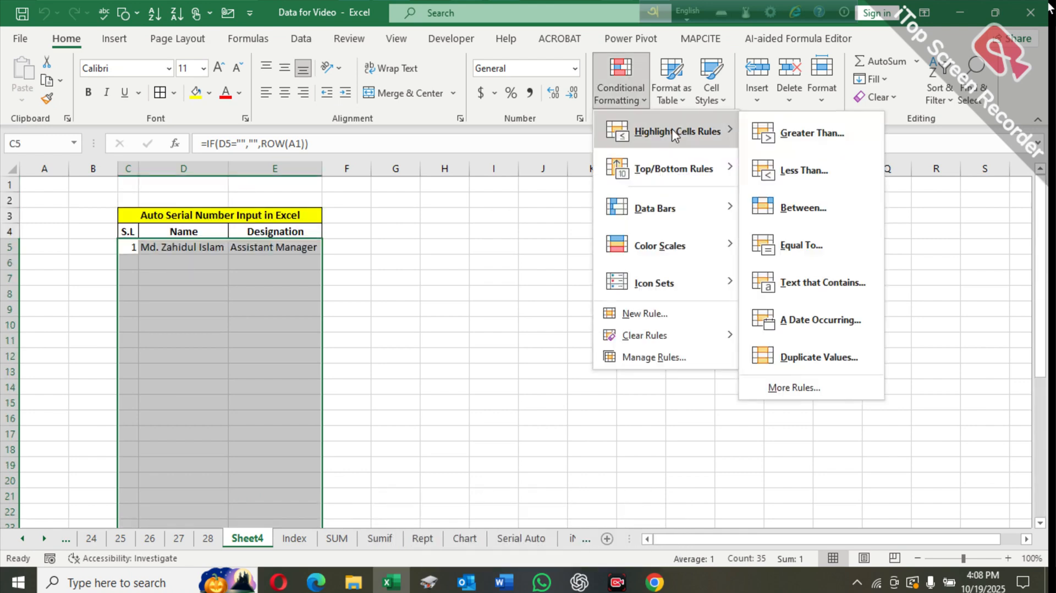
click(815, 397)
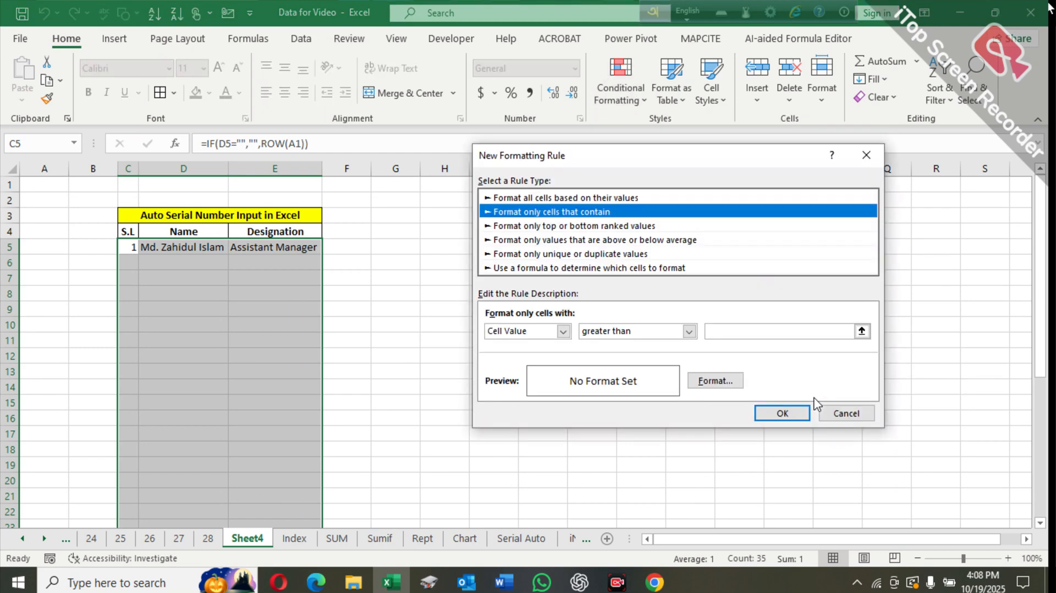
click(671, 270)
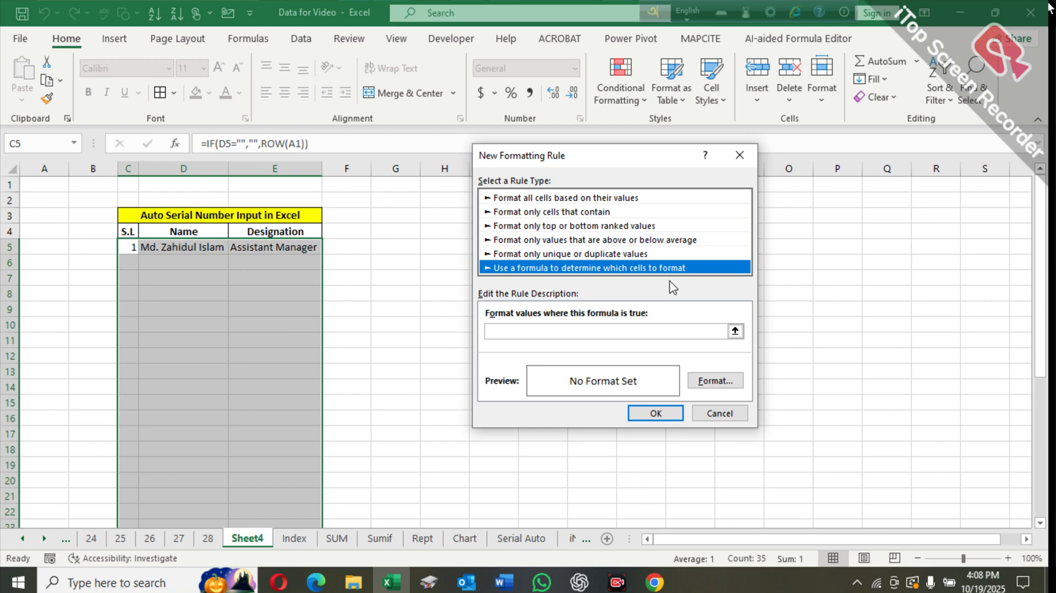
click(494, 329)
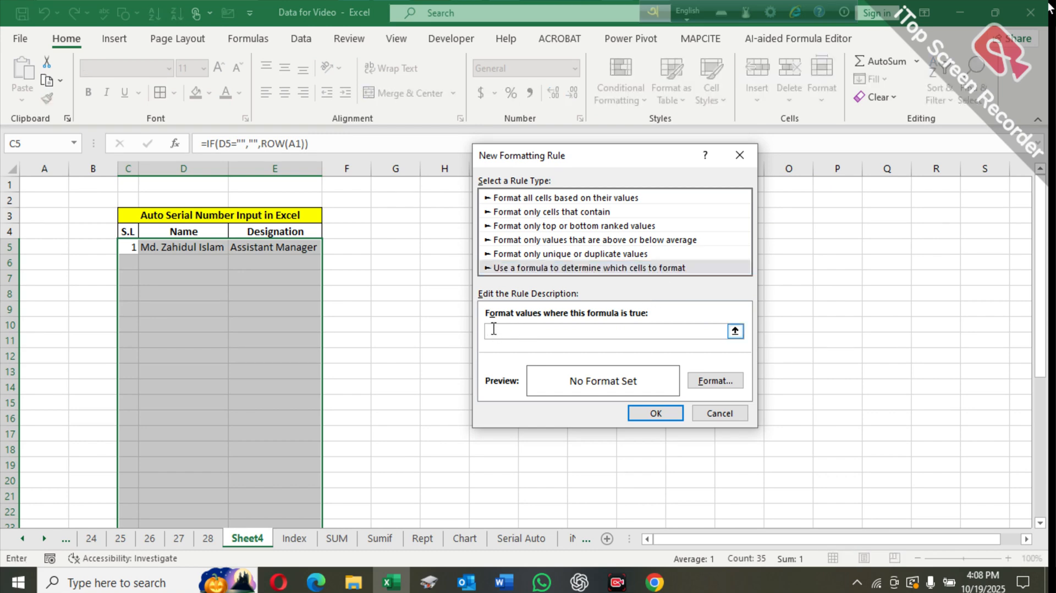
- Enter the conditional formatting rule formula =$C5<>"" so rows with a serial number are formatted
text(=)
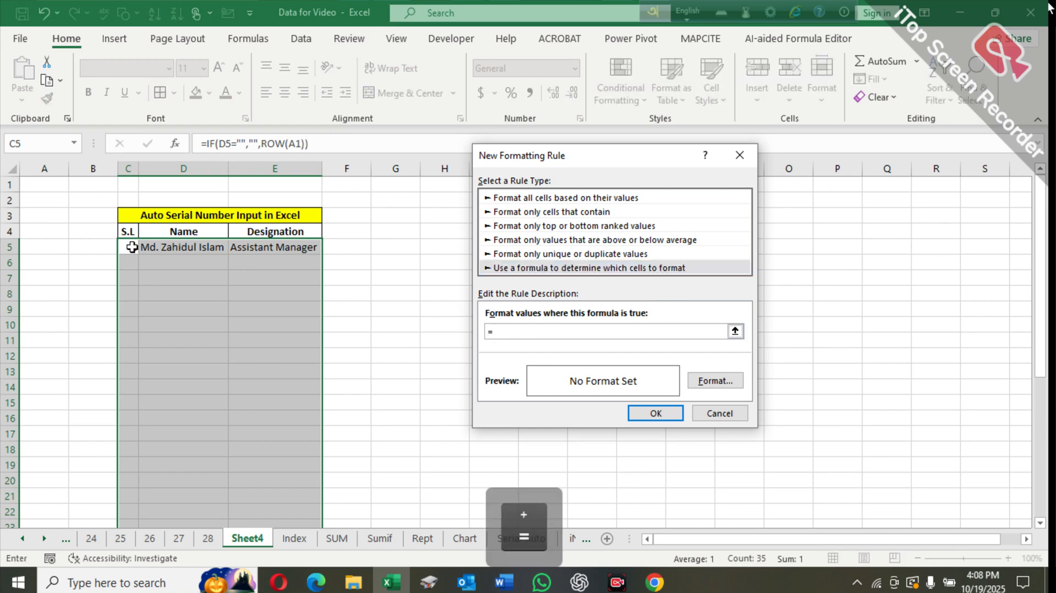
click(132, 247)
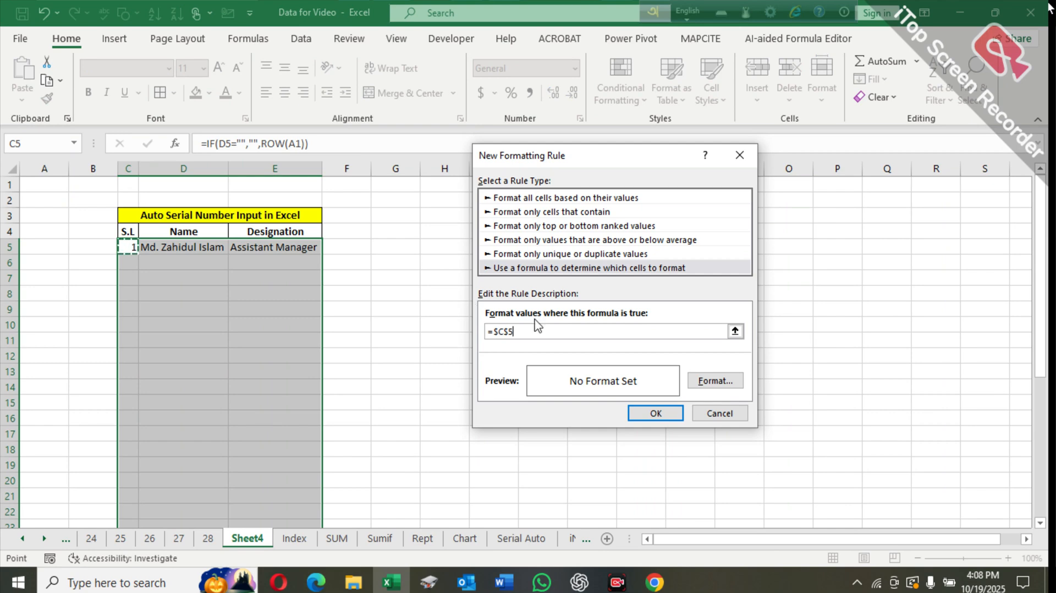
click(510, 332)
key(BackSpace)
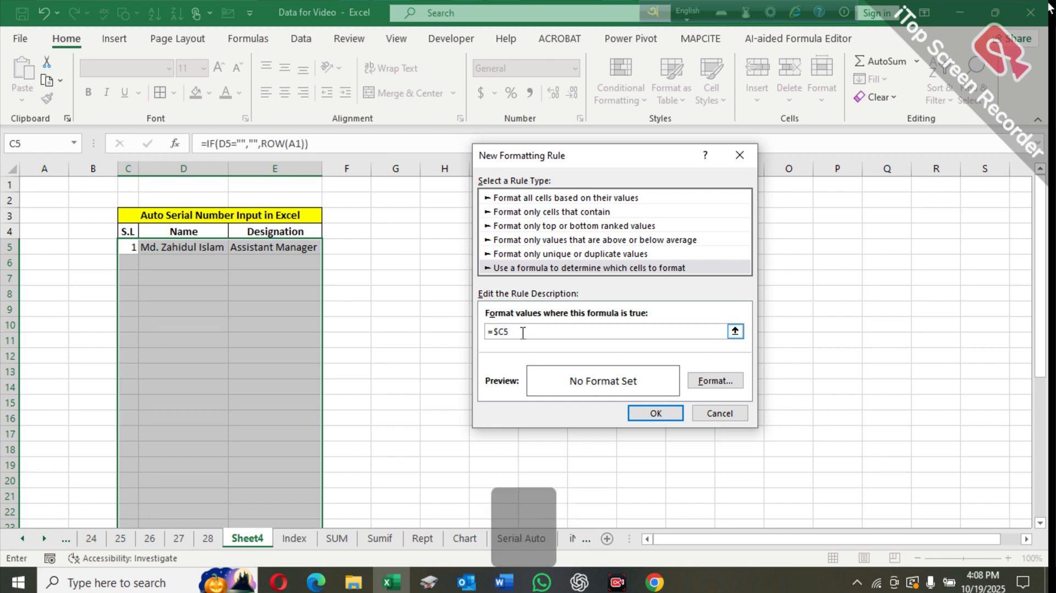
text(<>)
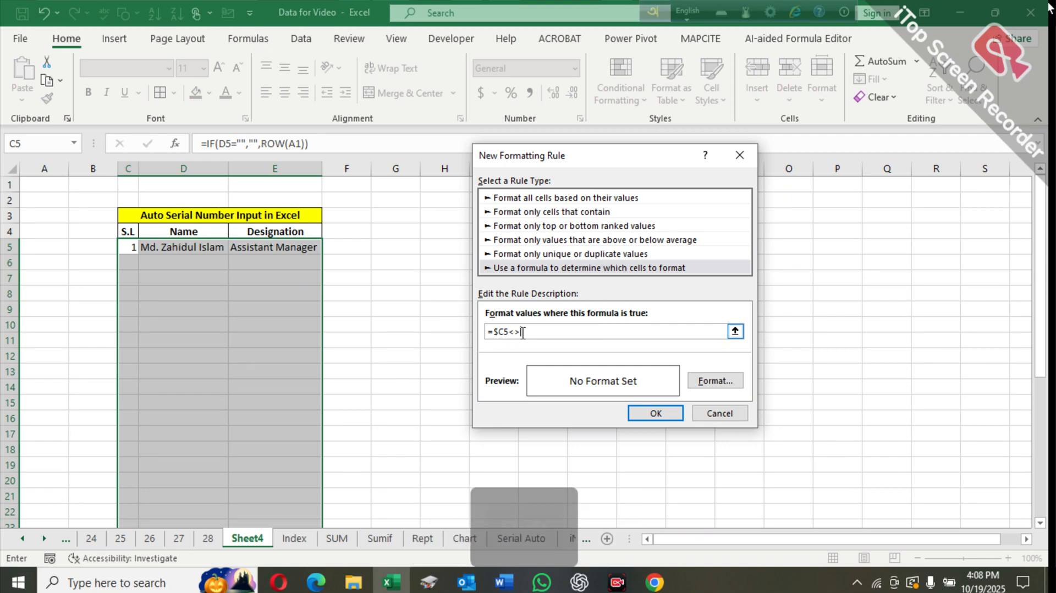
text("")
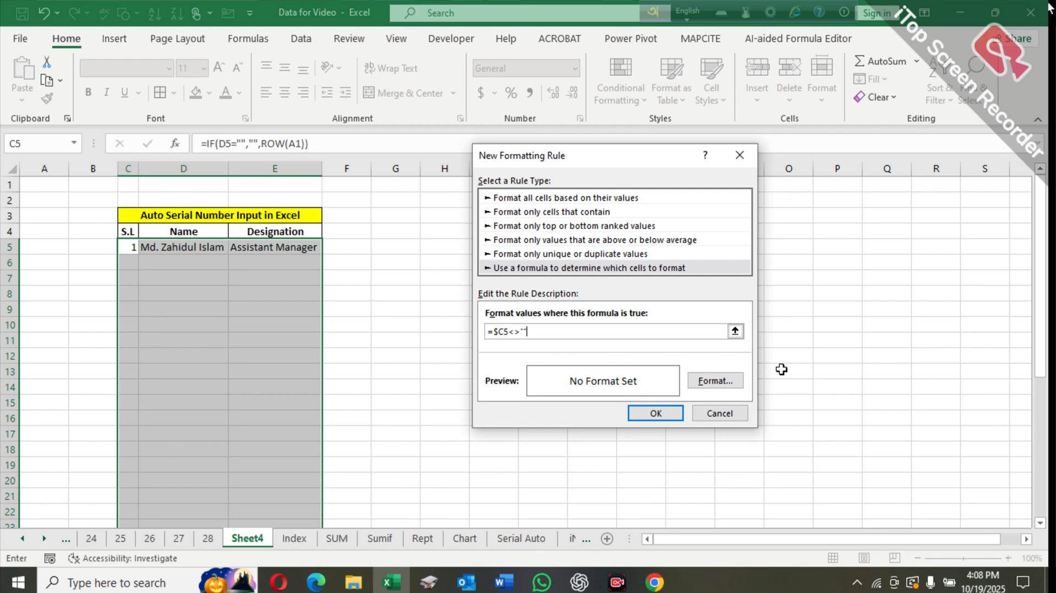
- Give the rule an outline border format and apply the new rule to the table range
click(716, 382)
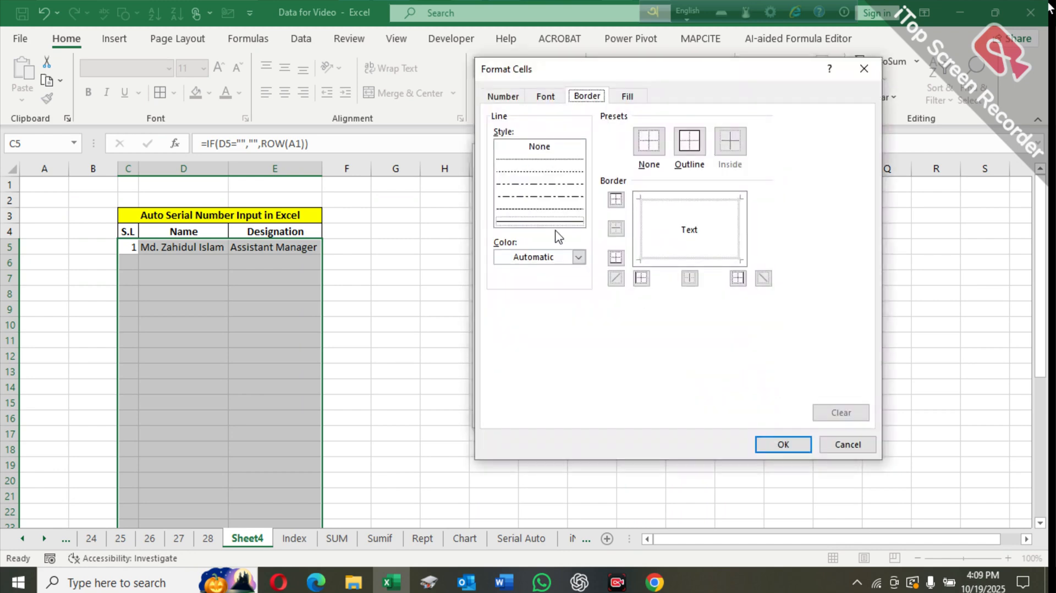
click(560, 222)
click(689, 142)
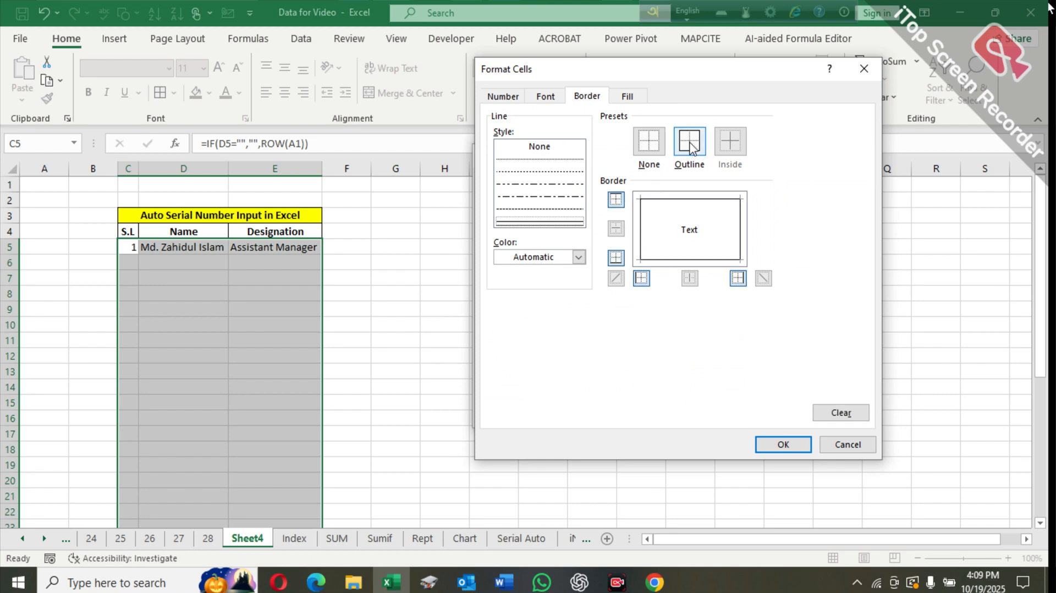
click(783, 444)
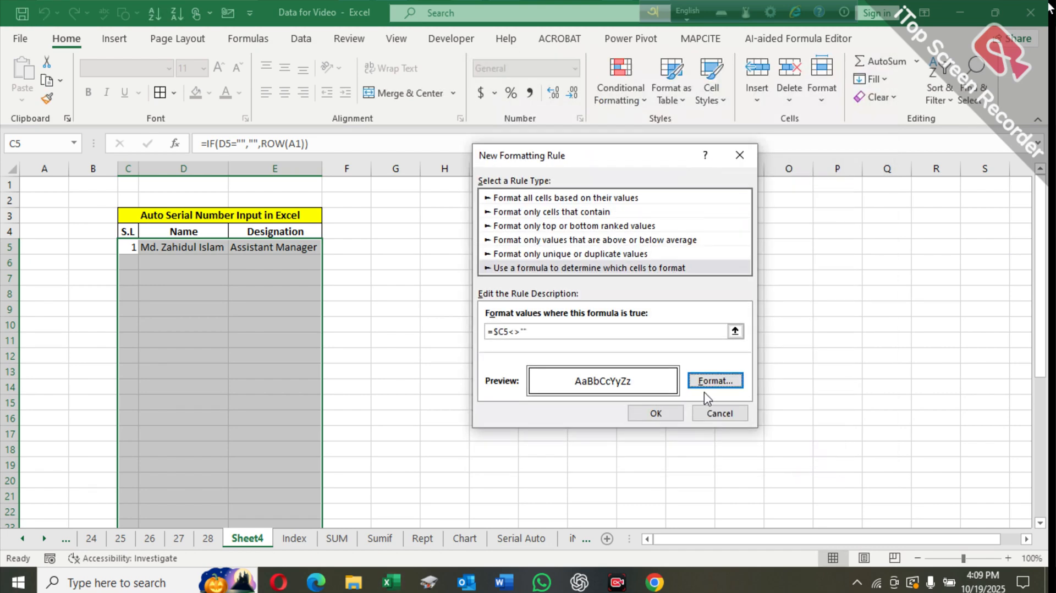
click(667, 414)
click(558, 357)
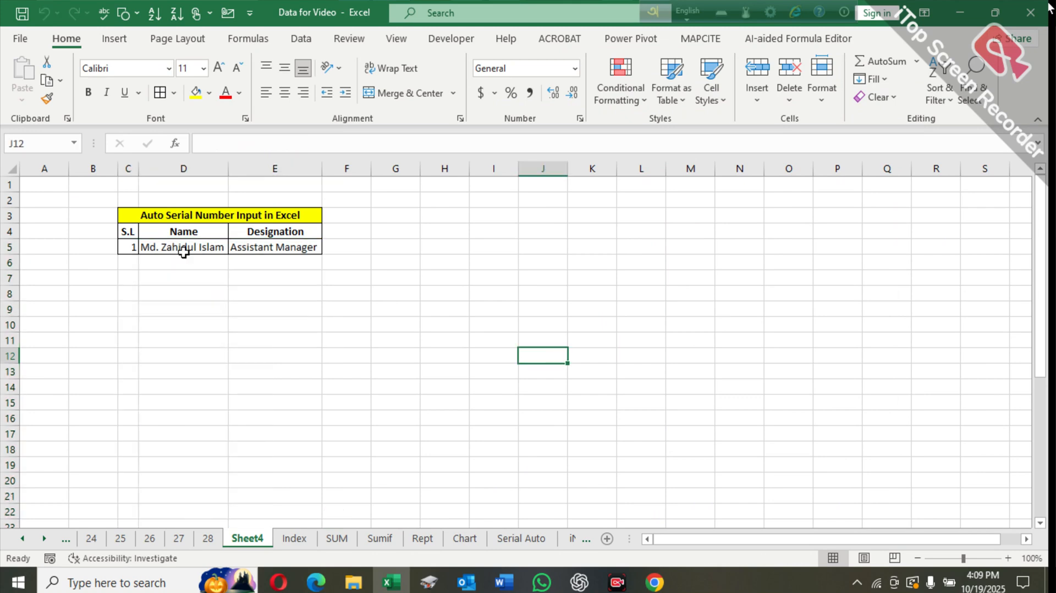
- Enter a second person's full name in cell D6 under Name
click(193, 261)
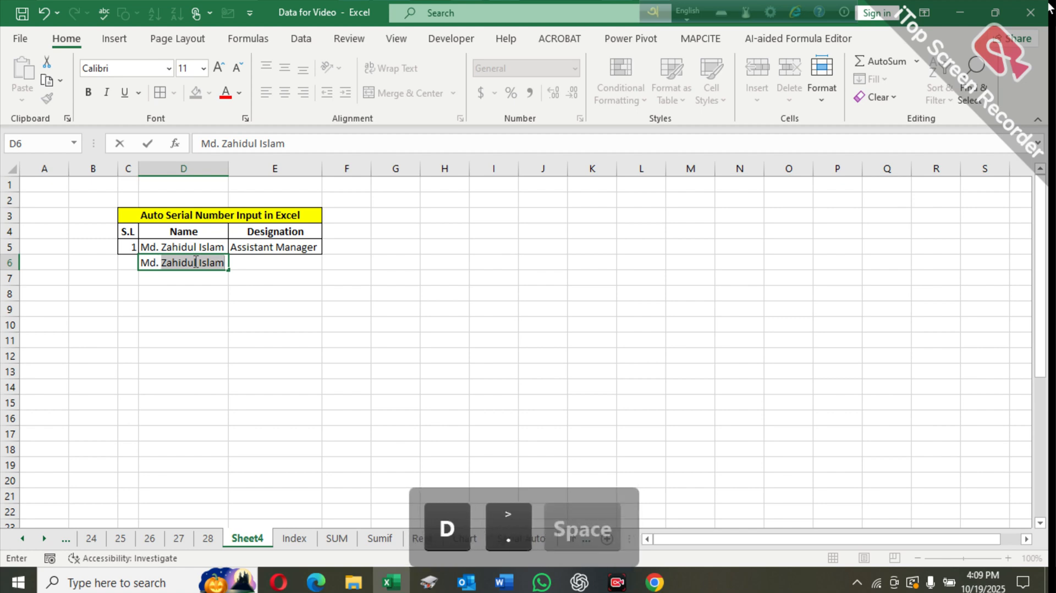
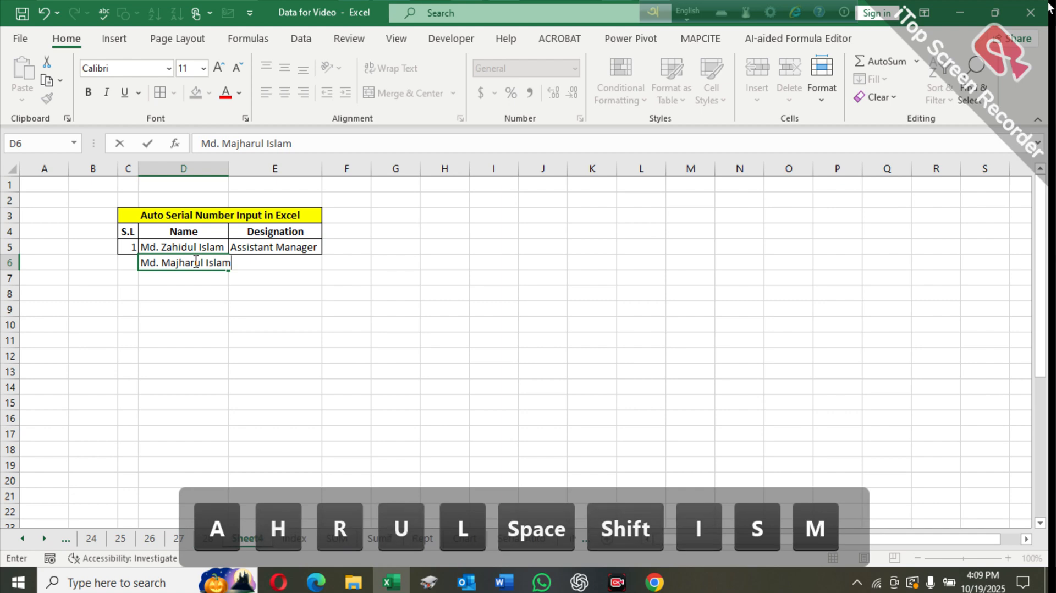
key(Return)
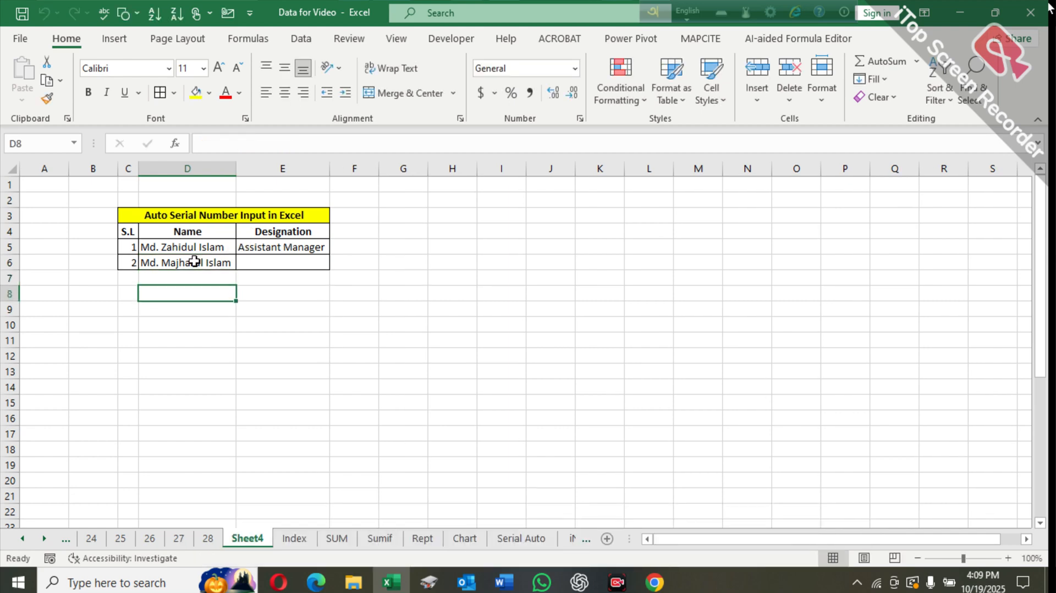
- Enter a third person's full name in cell D7 under Name
key(Up)
key(Up)
key(Left)
key(Right)
key(Right)
key(Right)
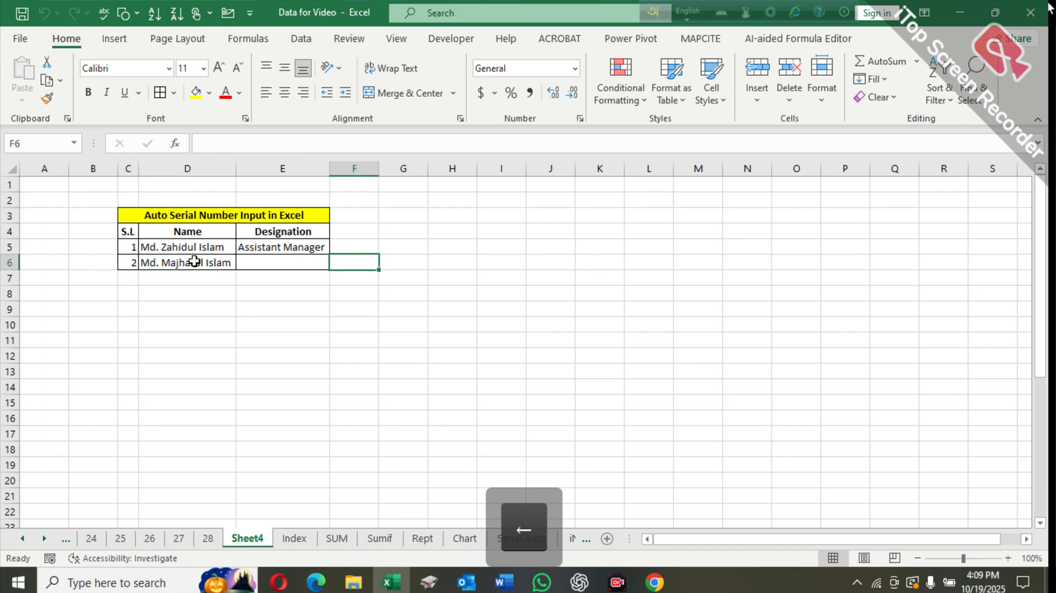
key(Left)
key(Left)
key(Down)
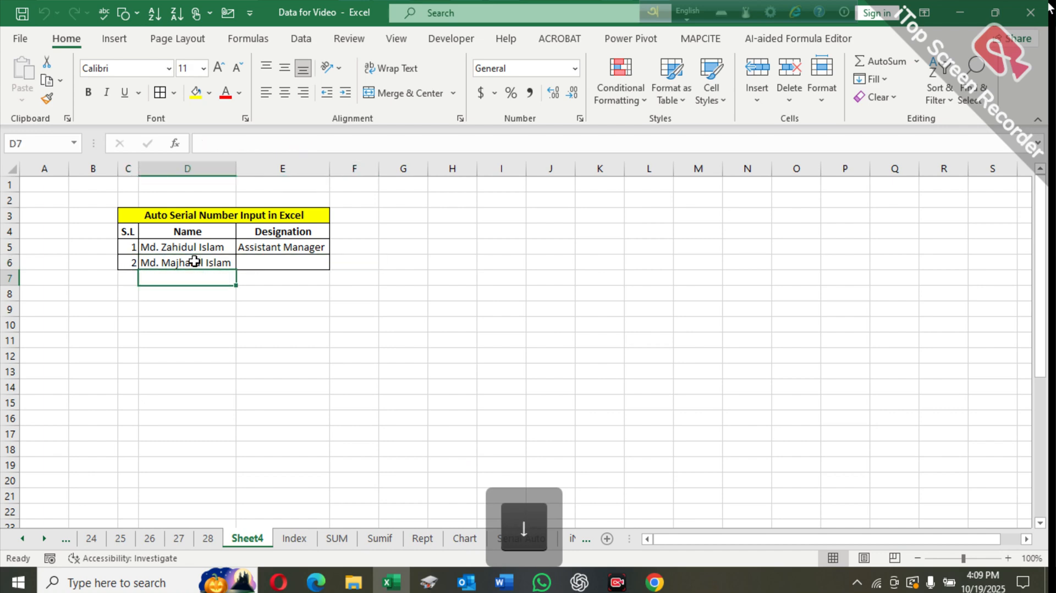
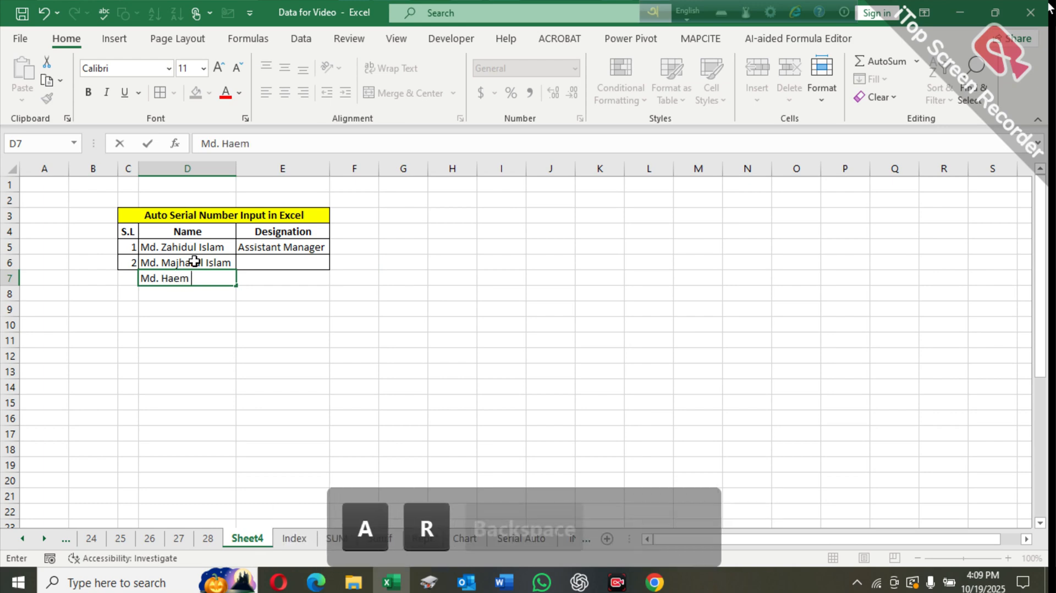
key(Return)
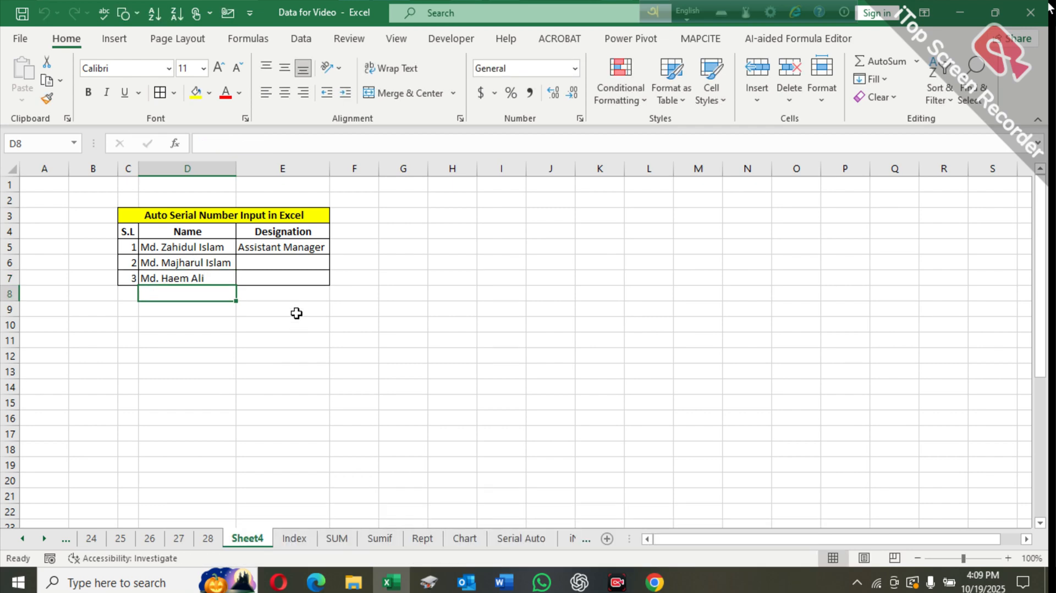
- Zoom in and enter test names j and i in cells D8 and D9
ctrl+scroll(296, 313, up, 3)
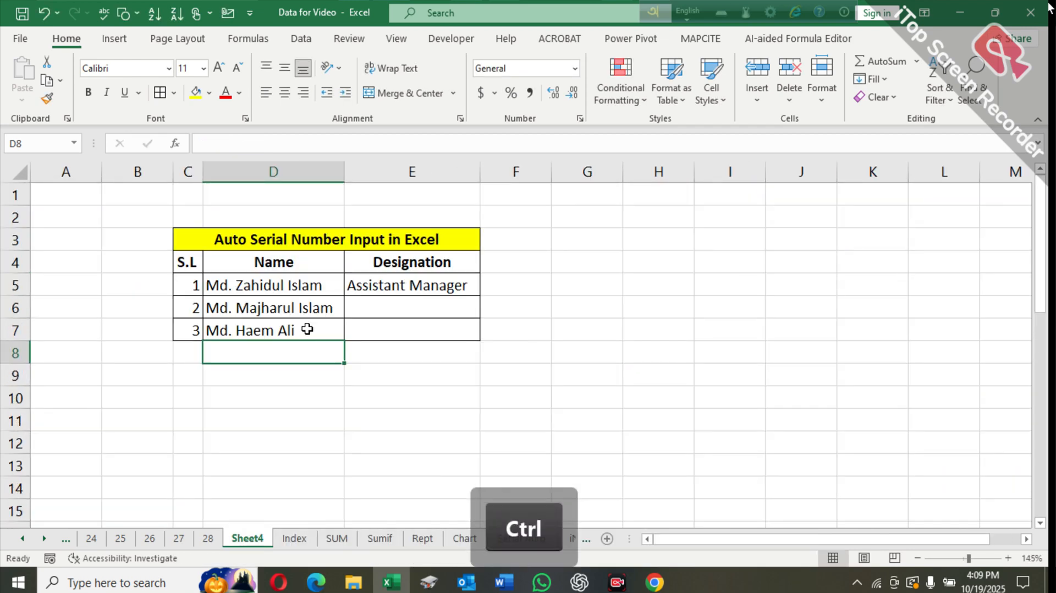
ctrl+scroll(307, 330, up, 3)
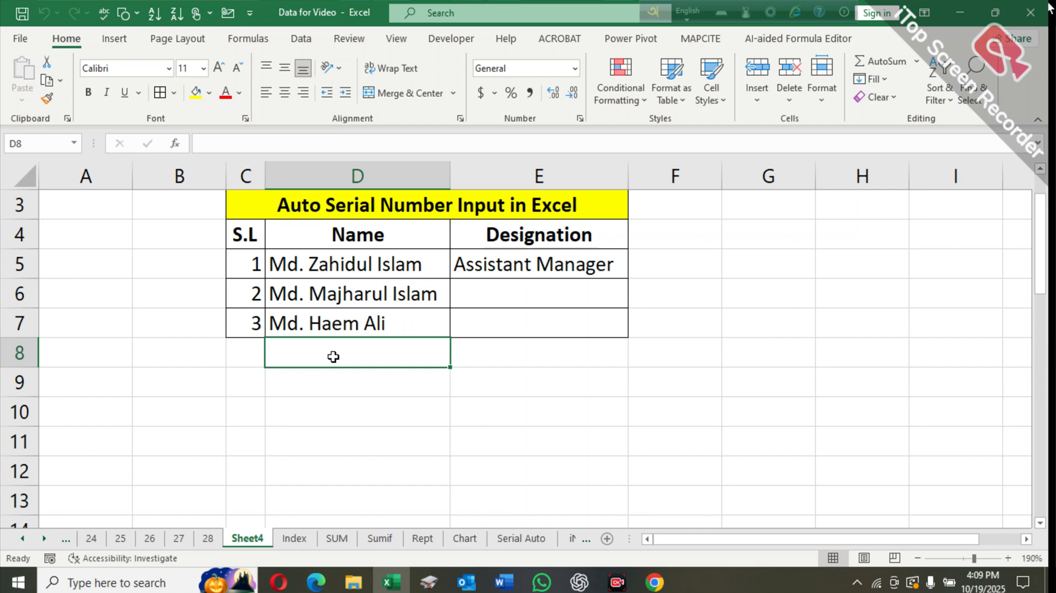
text(j)
key(Return)
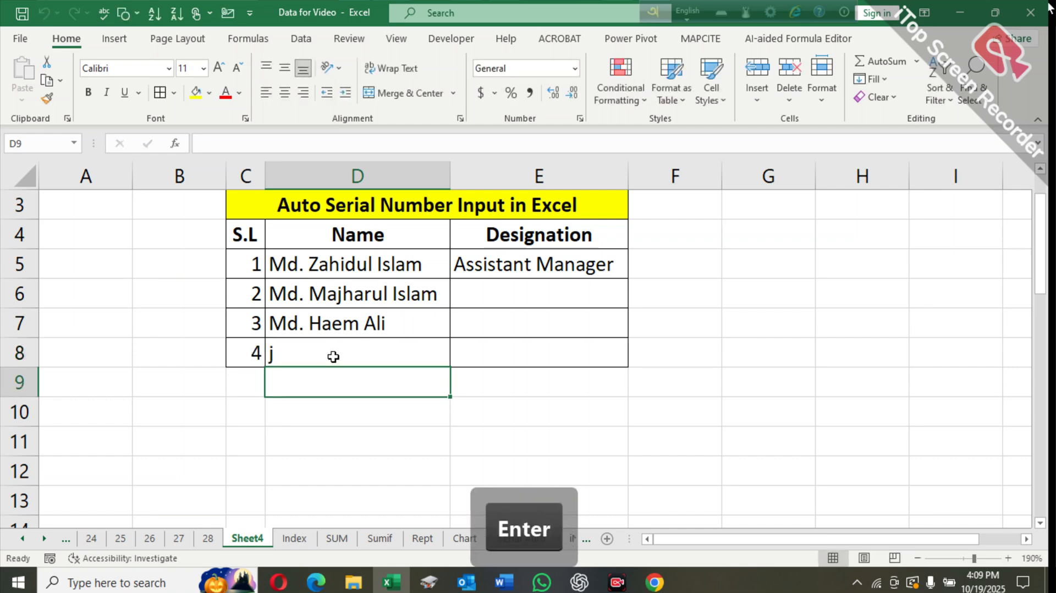
text(i)
key(Return)
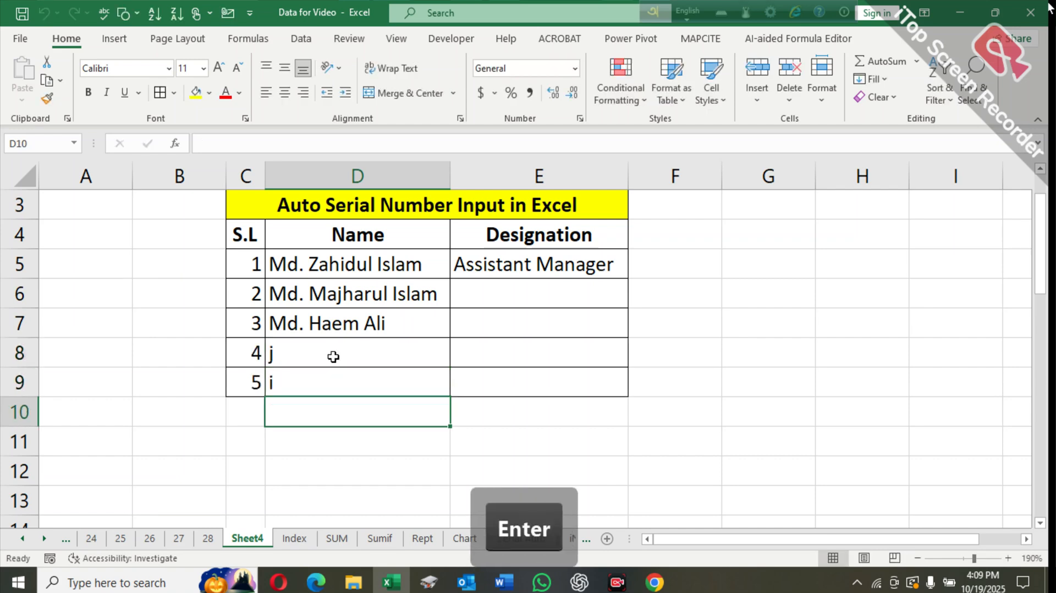
- Type k in cell E10 under Designation and then clear it
key(Down)
key(Right)
key(Up)
key(Up)
key(Up)
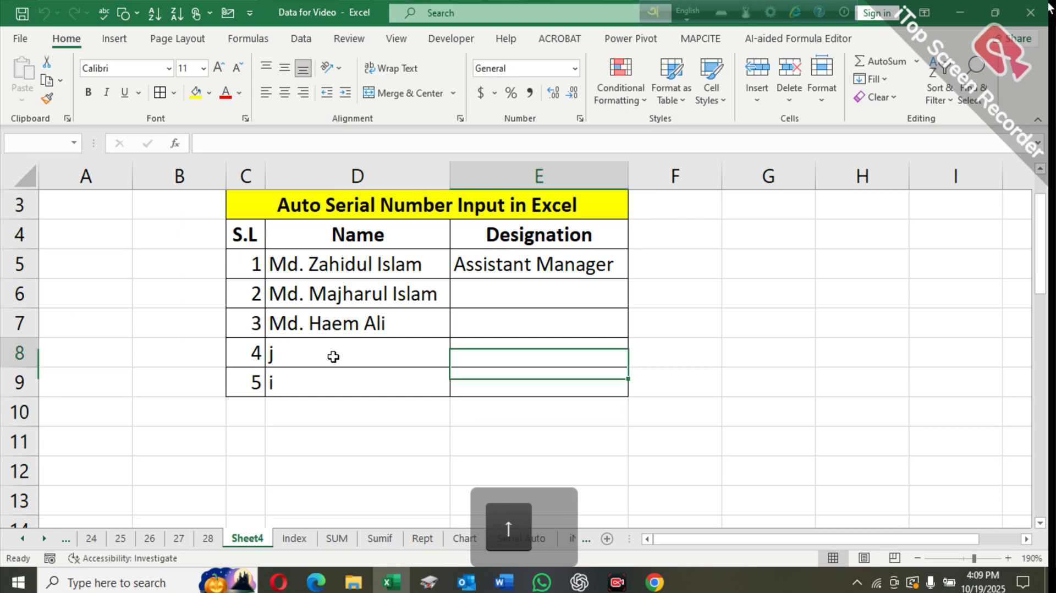
key(Down)
key(Down)
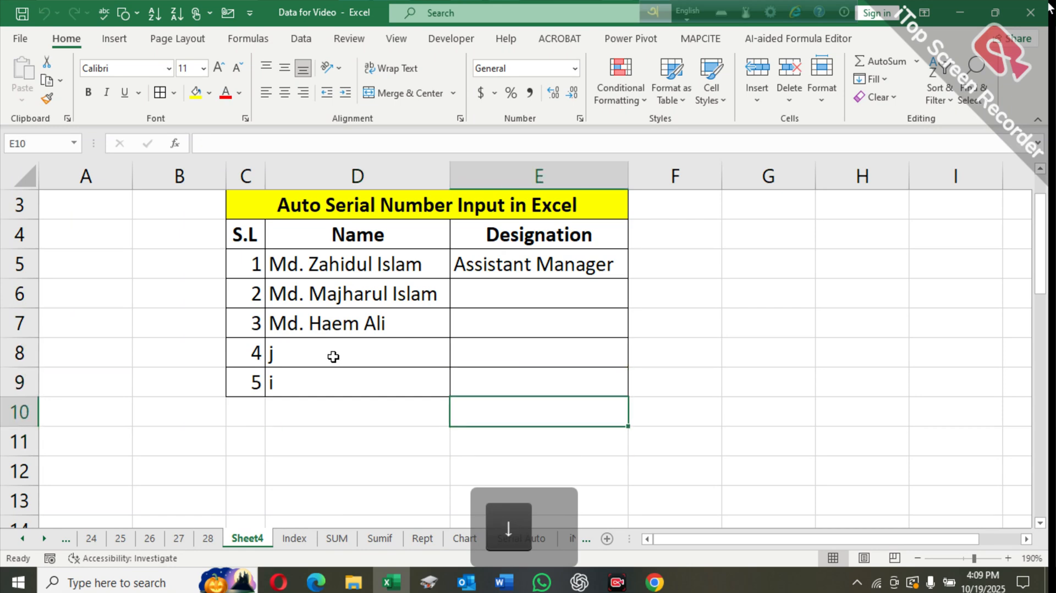
text(k)
key(Return)
key(Up)
key(Delete)
- Clear the test rows 8 and 9 of the table, from C8 through E9
key(Left)
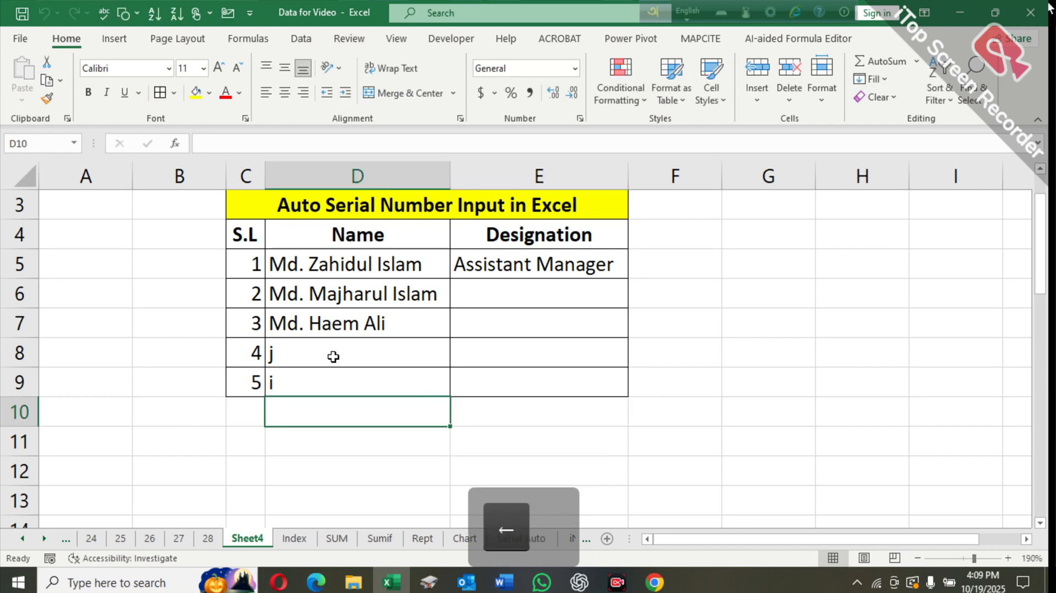
key(Up)
key(Up)
key(Left)
key(Return)
key(Right)
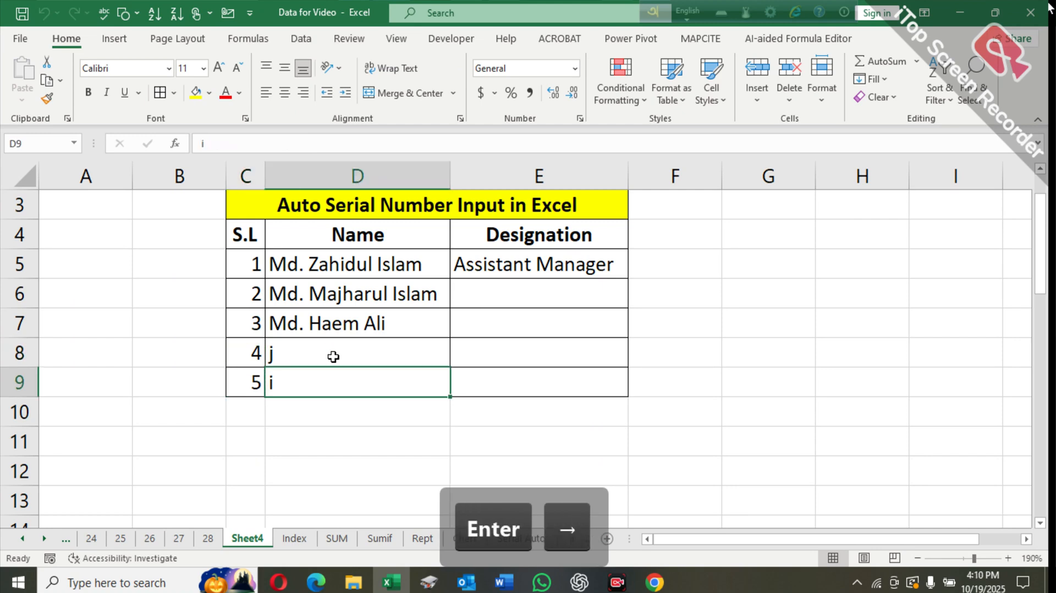
key(Up)
key(Left)
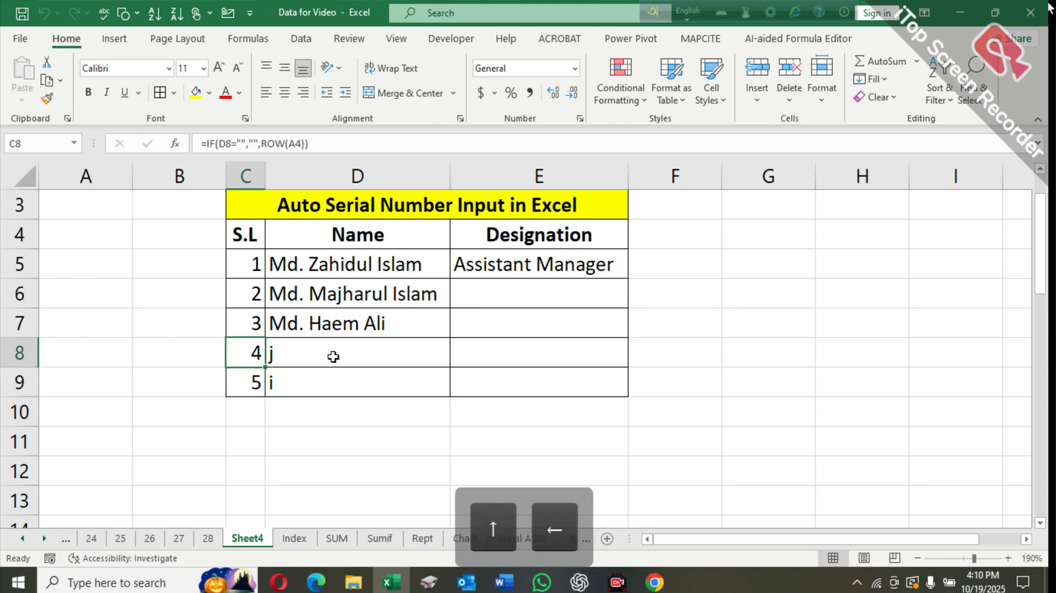
key(shift+Right)
key(shift+Down)
key(shift+Right)
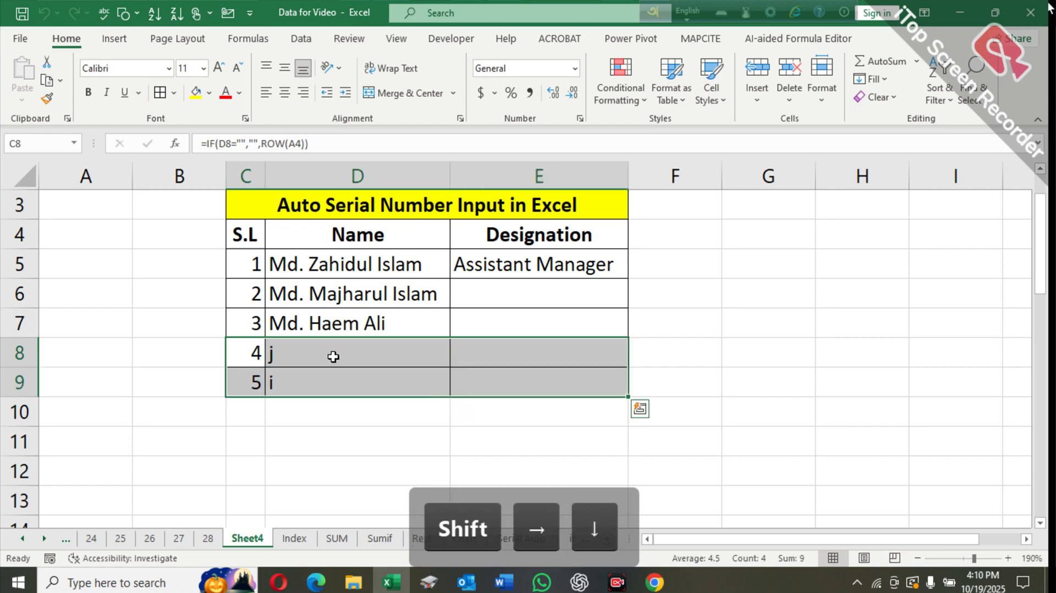
key(Delete)
click(605, 380)
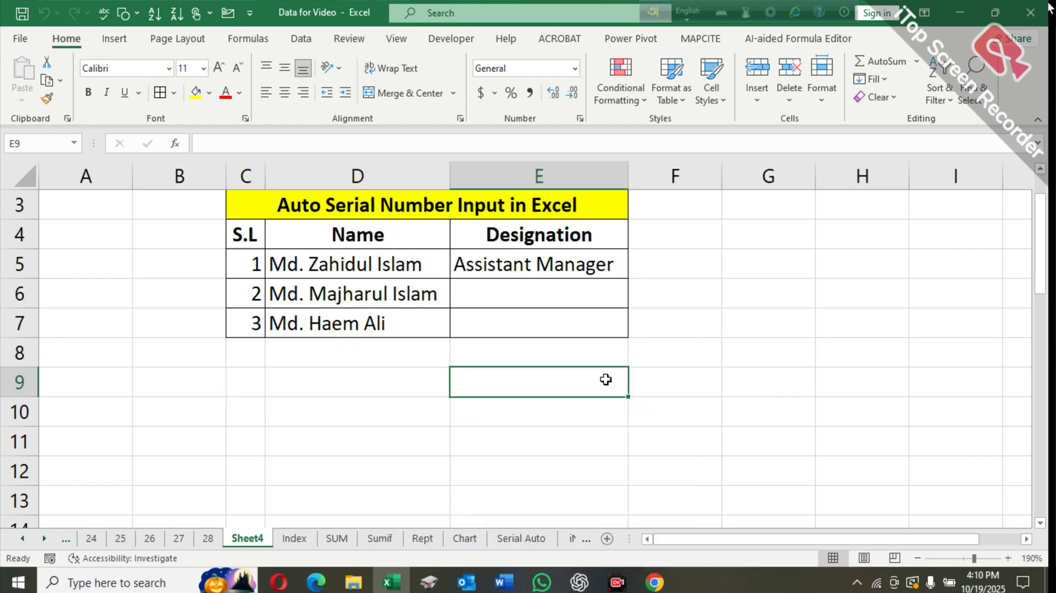